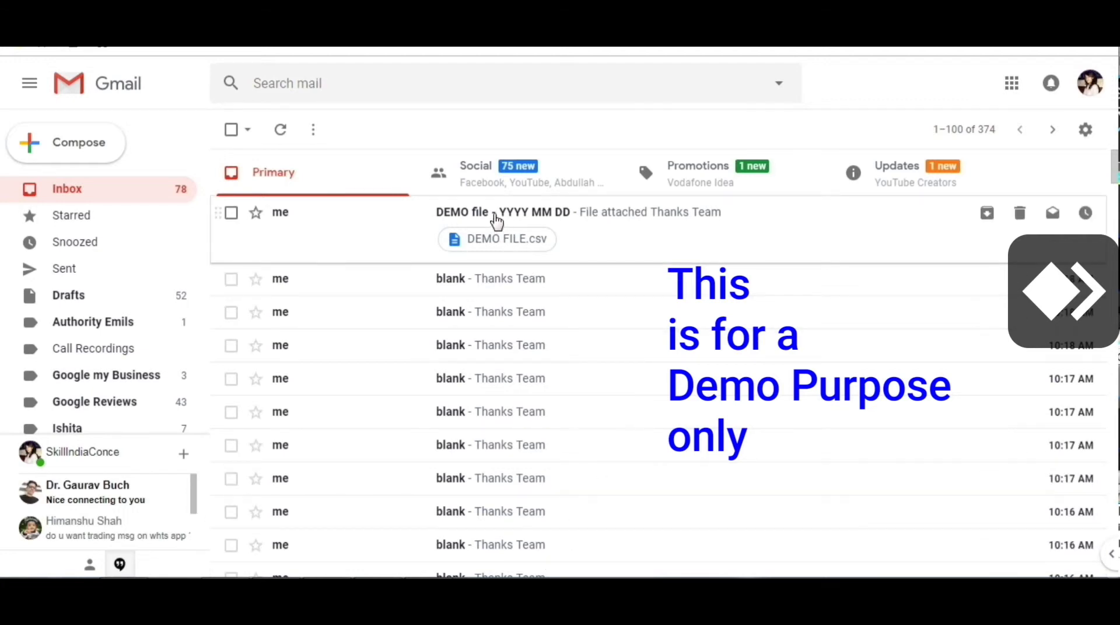
- Download the DEMO FILE.csv attachment from the DEMO file email in Gmail
click(549, 221)
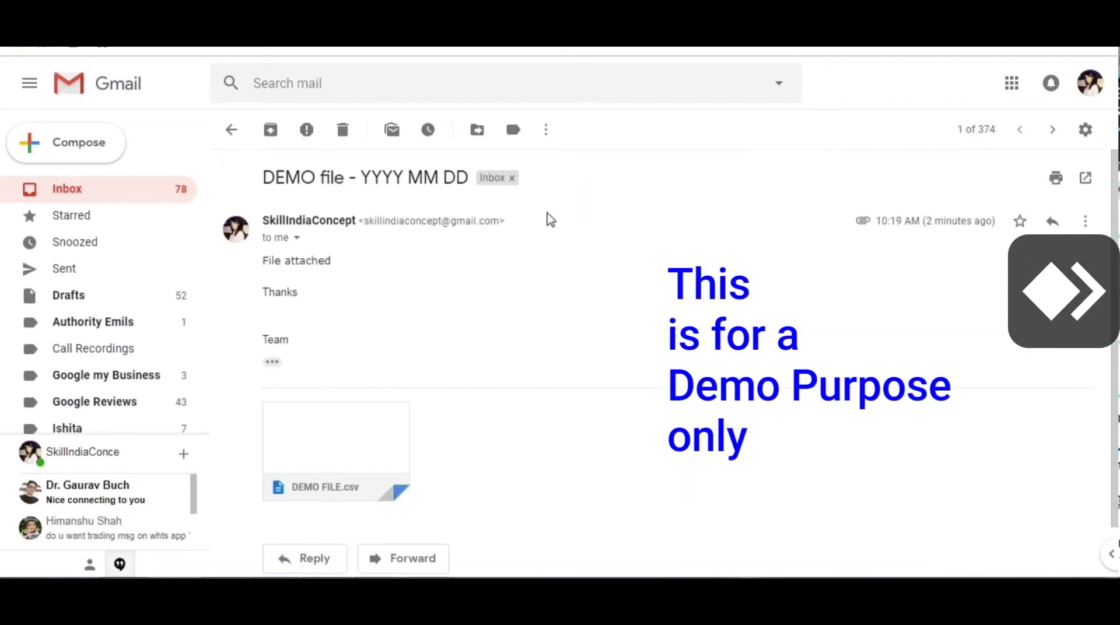
mouse_move(318, 446)
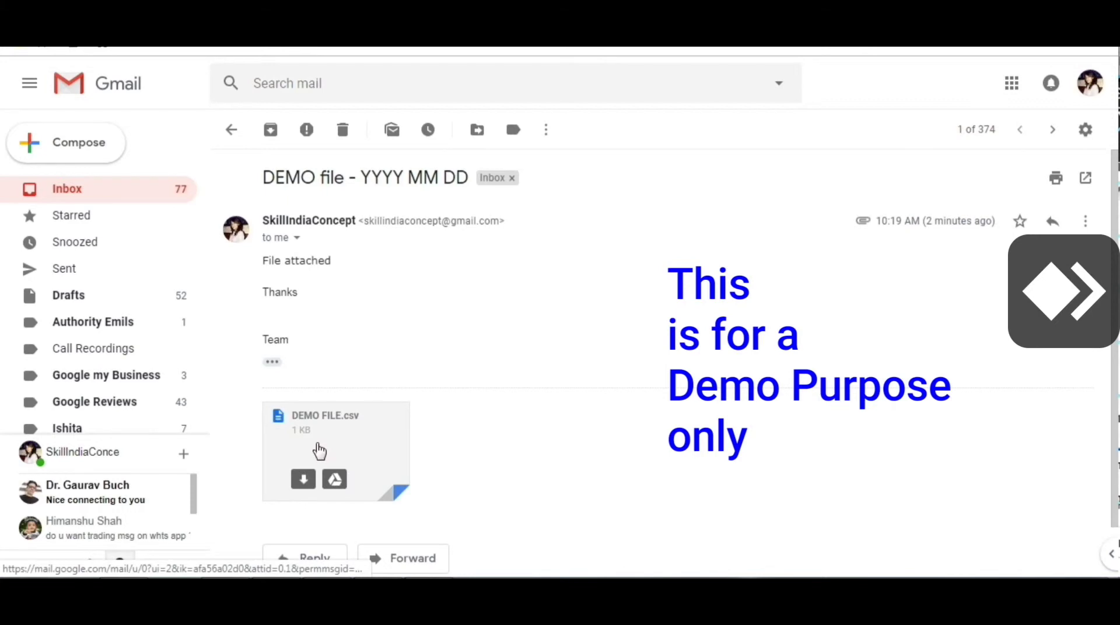
click(303, 482)
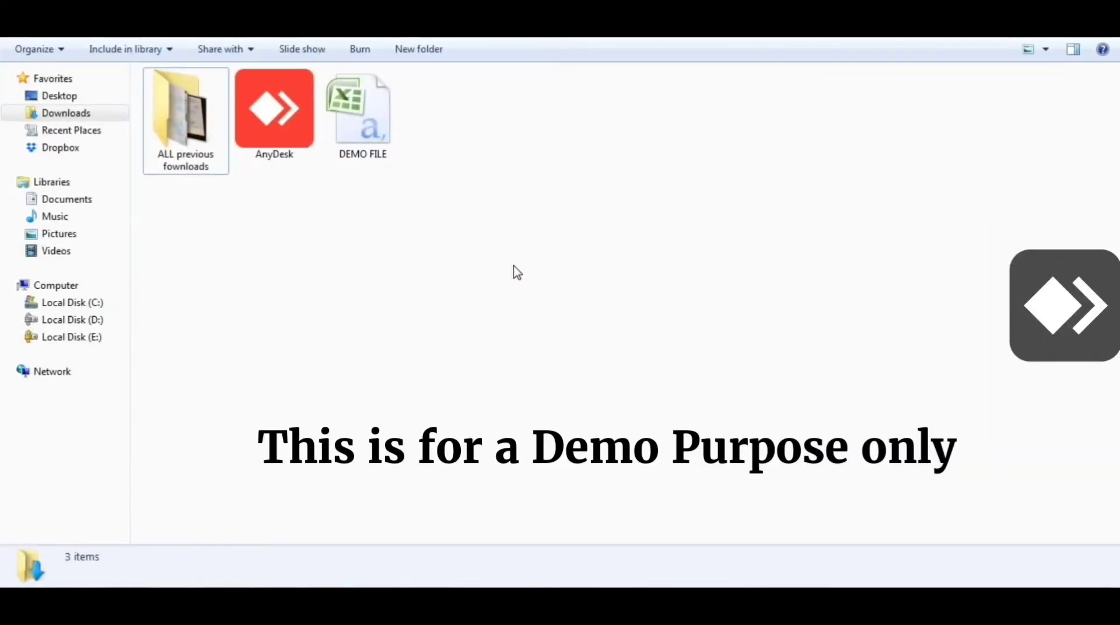
- In the Downloads folder, check that DEMO FILE is a 612-byte comma separated values file
click(381, 130)
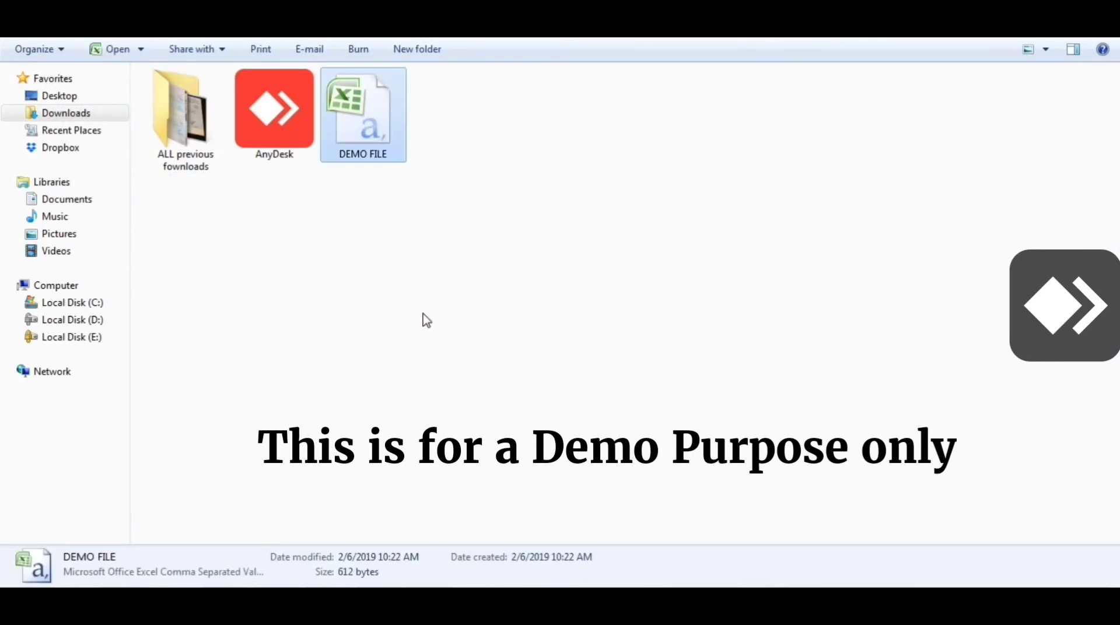
click(197, 129)
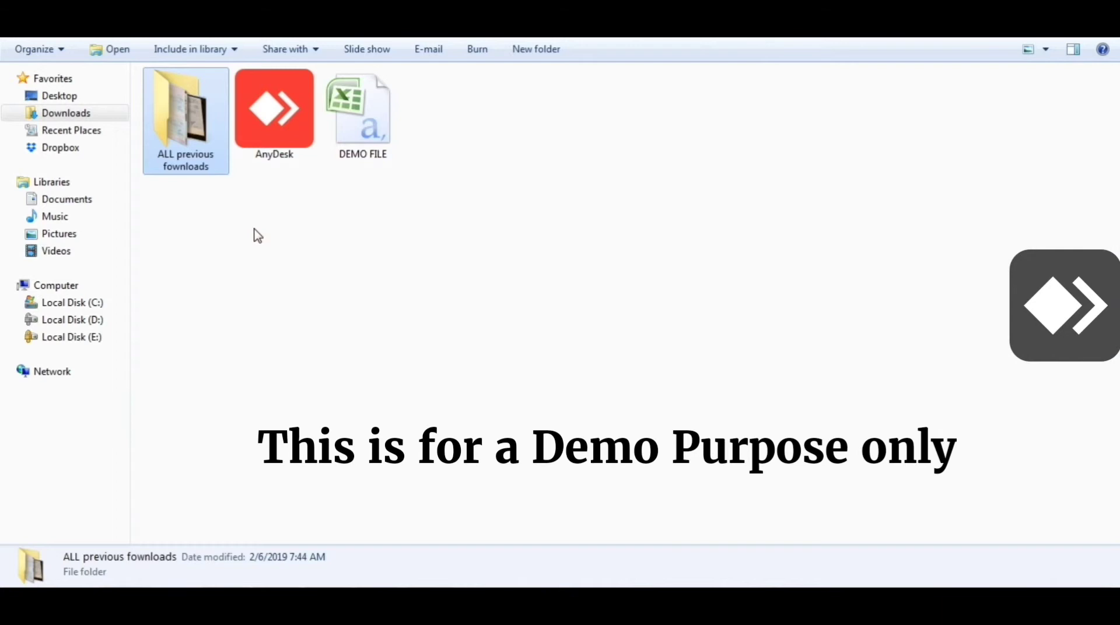
click(366, 126)
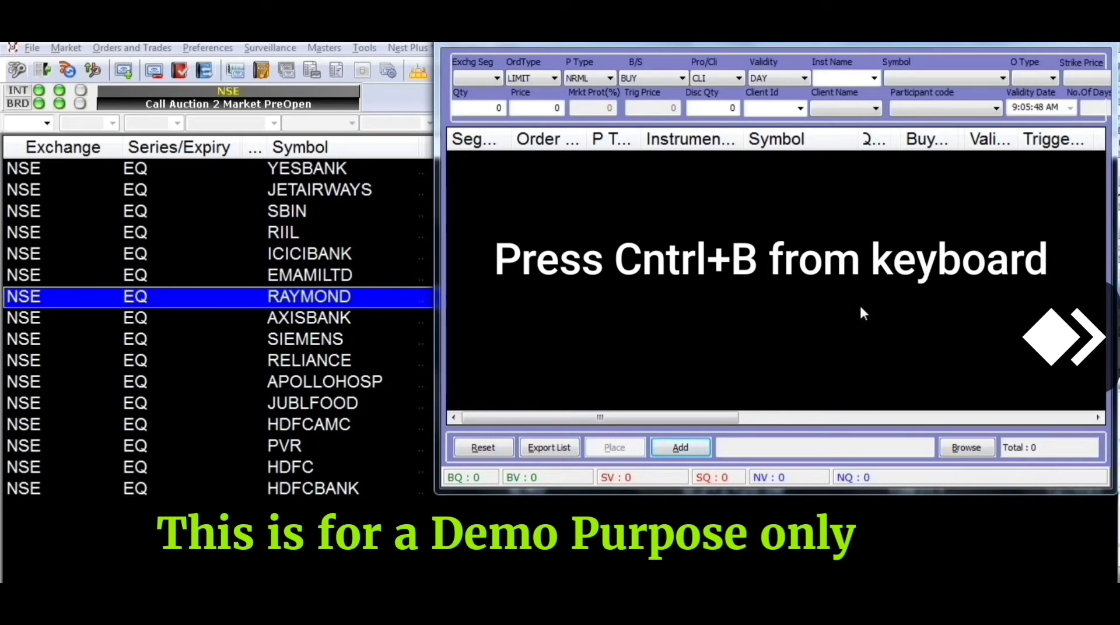
- Import DEMO FILE from Downloads into the basket, loading eight LIMIT MIS orders
click(978, 451)
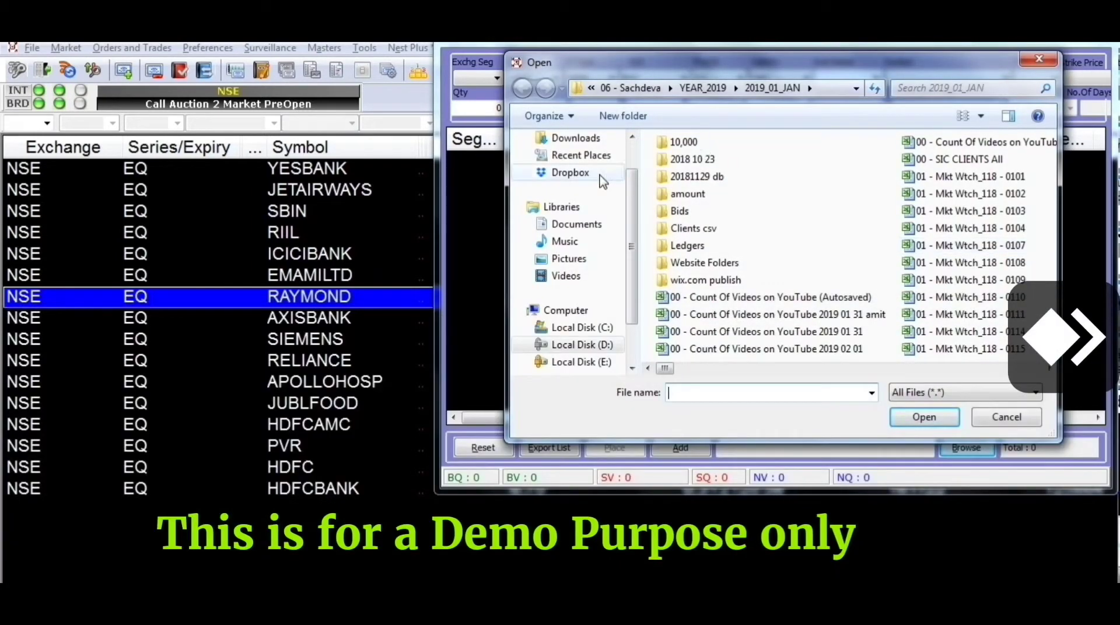
scroll(589, 170, up, 3)
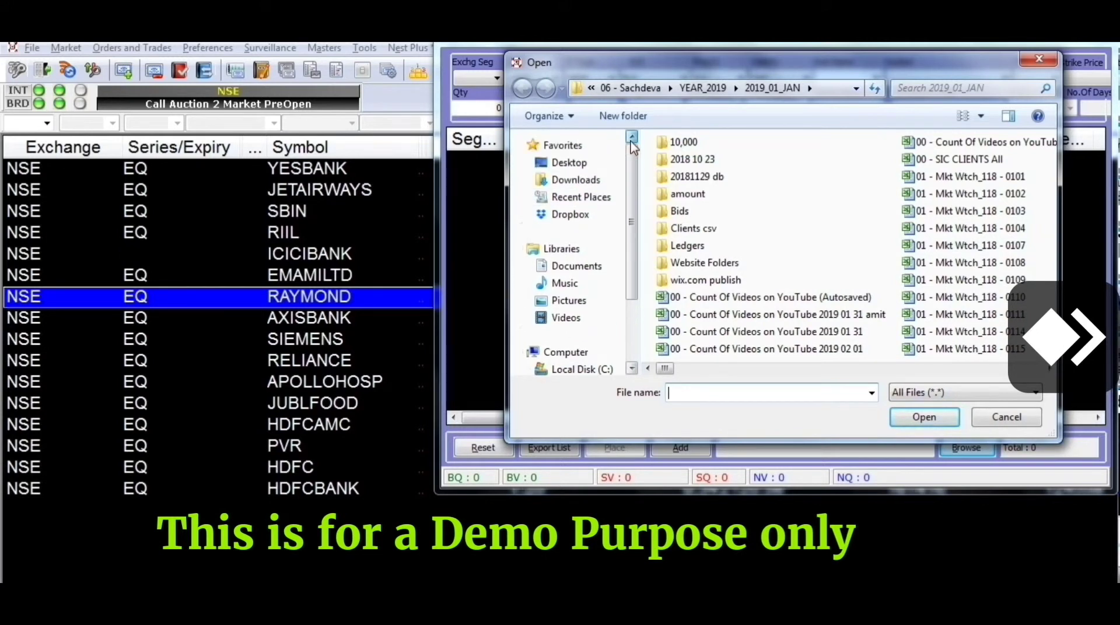
click(595, 180)
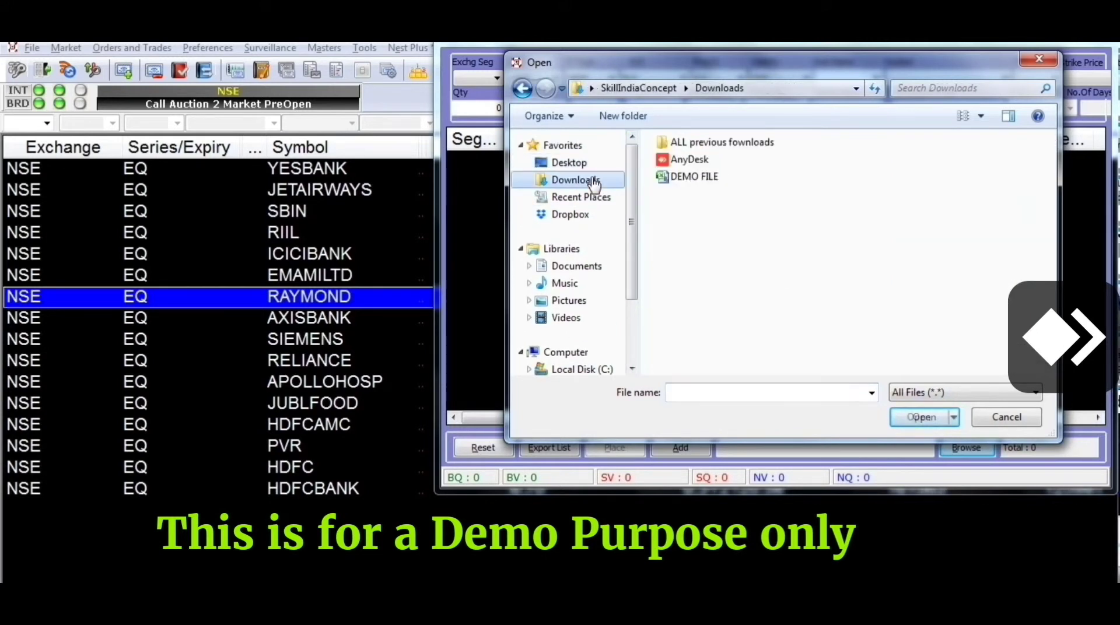
click(690, 178)
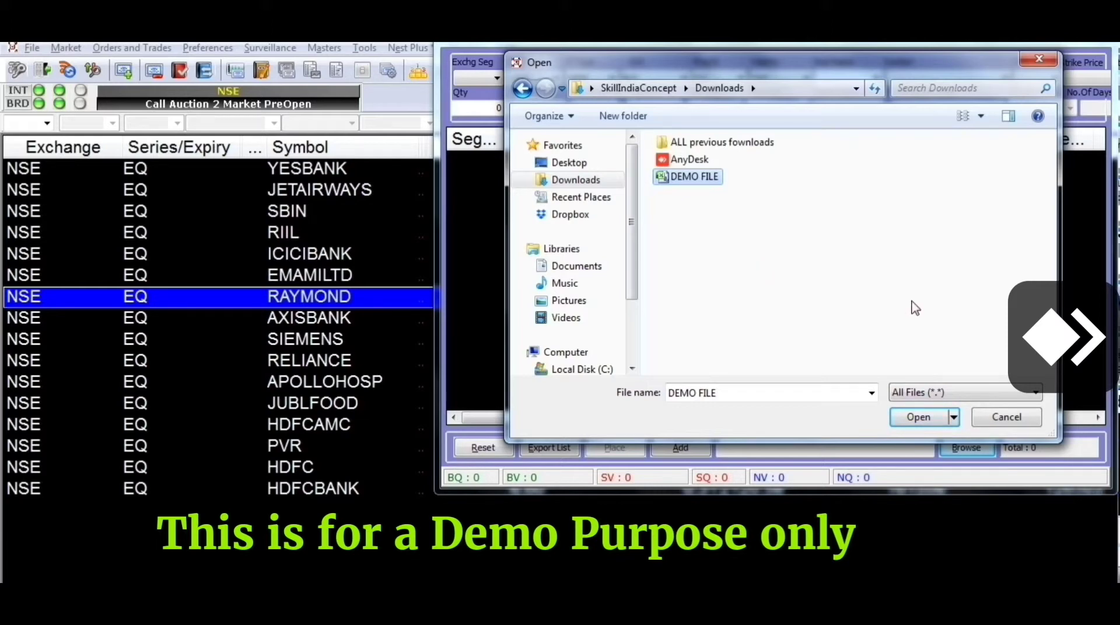
click(919, 418)
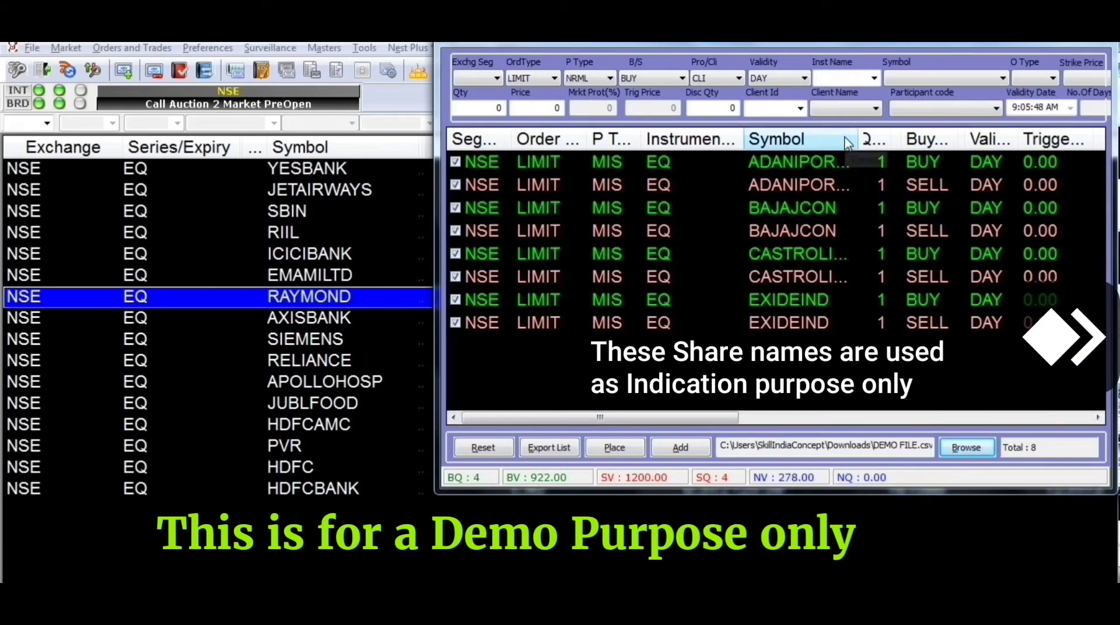
- Widen the Symbol column to show full share names, then review the ADANIPORTS BUY and SELL orders
drag(858, 142, 888, 139)
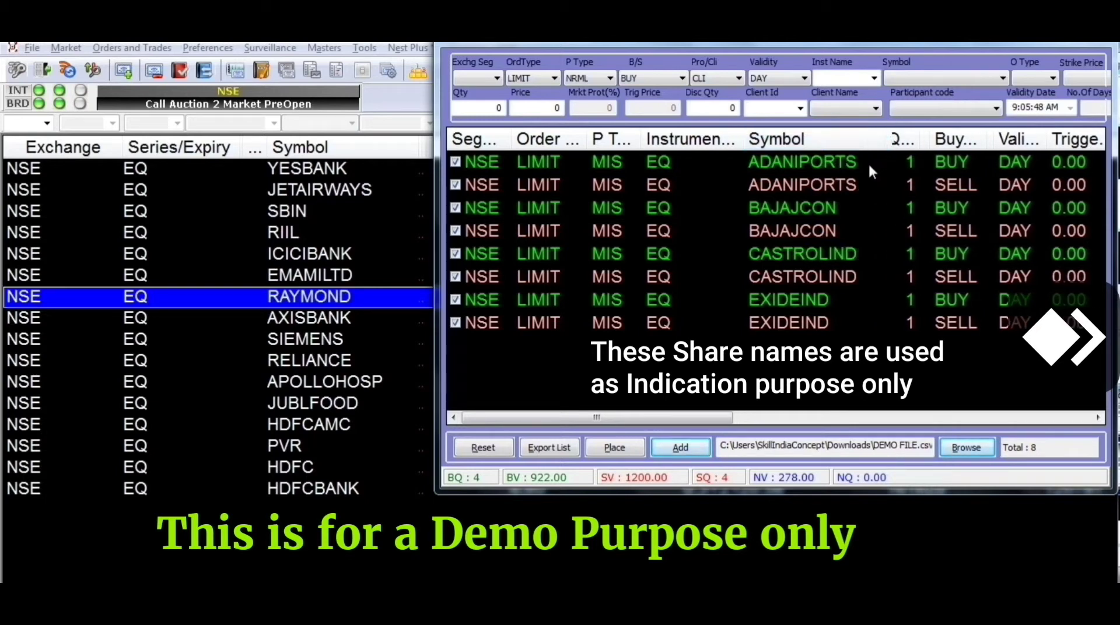
click(868, 162)
key(Down)
key(Down)
key(Down)
key(Down)
key(Down)
key(Down)
key(Down)
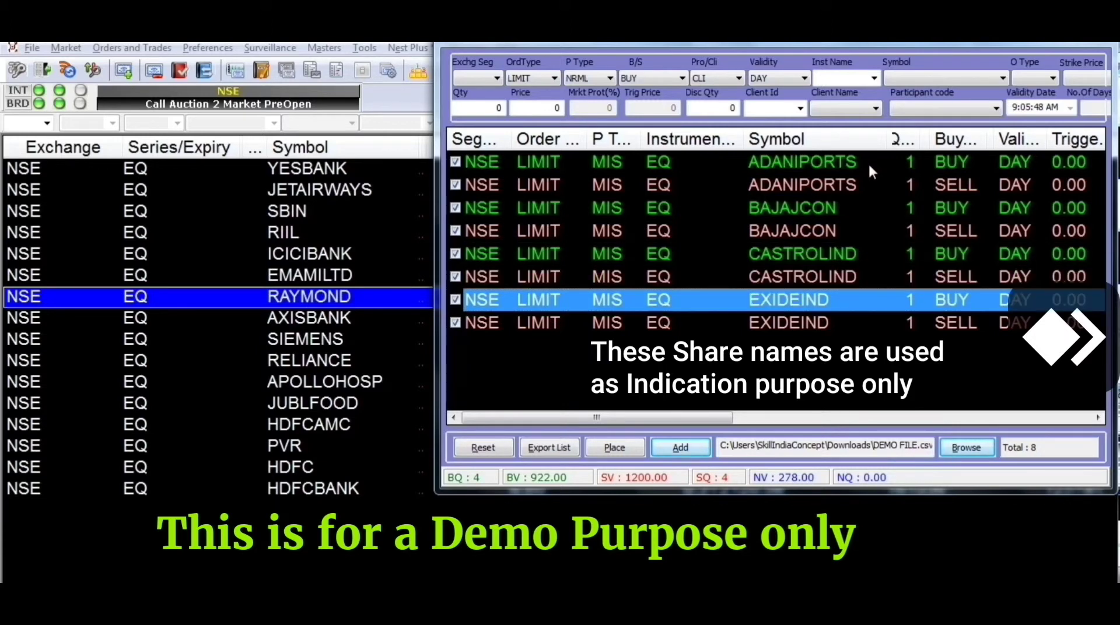
key(Up)
key(Up)
click(868, 162)
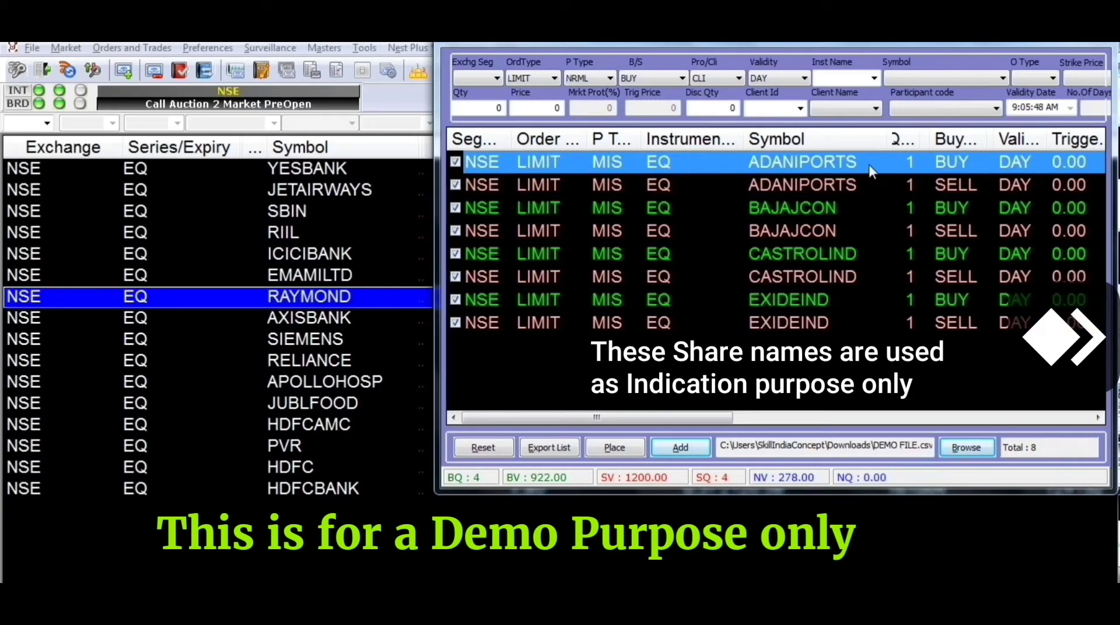
key(Down)
- Review the CASTROLIND, BAJAJCON and EXIDEIND orders, with a basket net value of 278.00
key(Down)
key(Down)
key(Down)
key(Down)
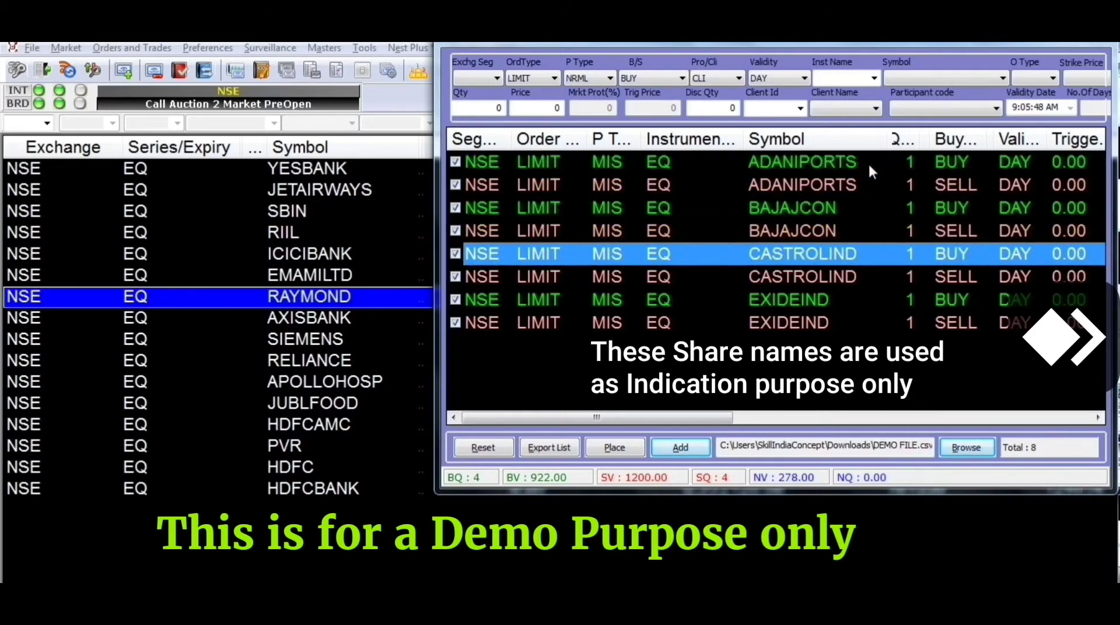
key(Down)
key(Down)
key(Up)
key(Up)
key(Up)
key(Up)
key(Up)
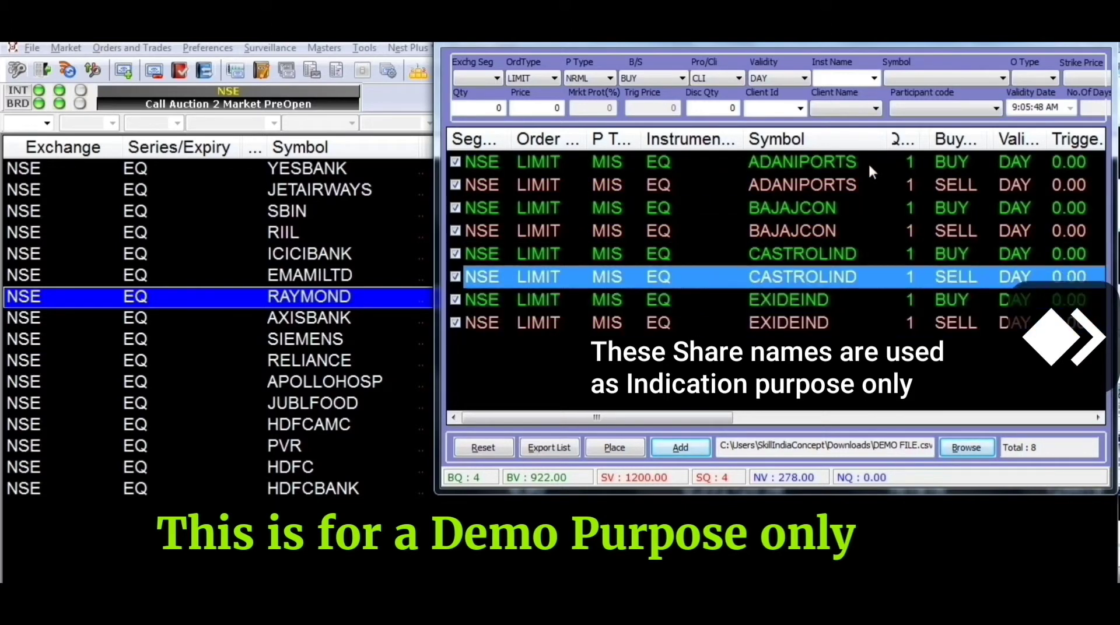
key(Up)
key(Up)
key(Down)
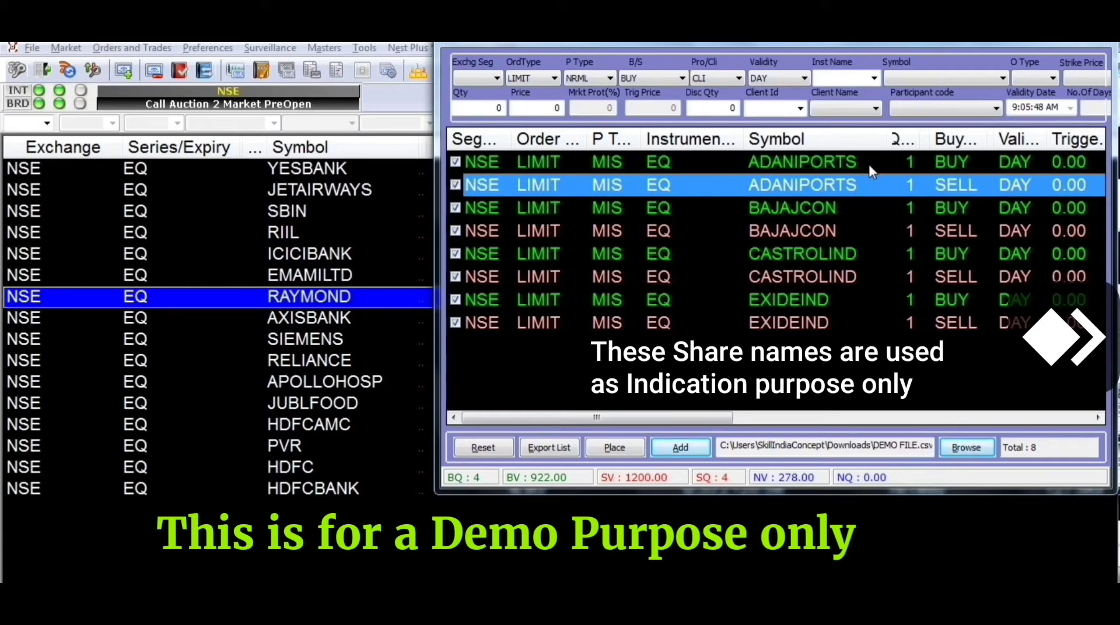
key(Up)
key(Down)
key(Down)
key(Down)
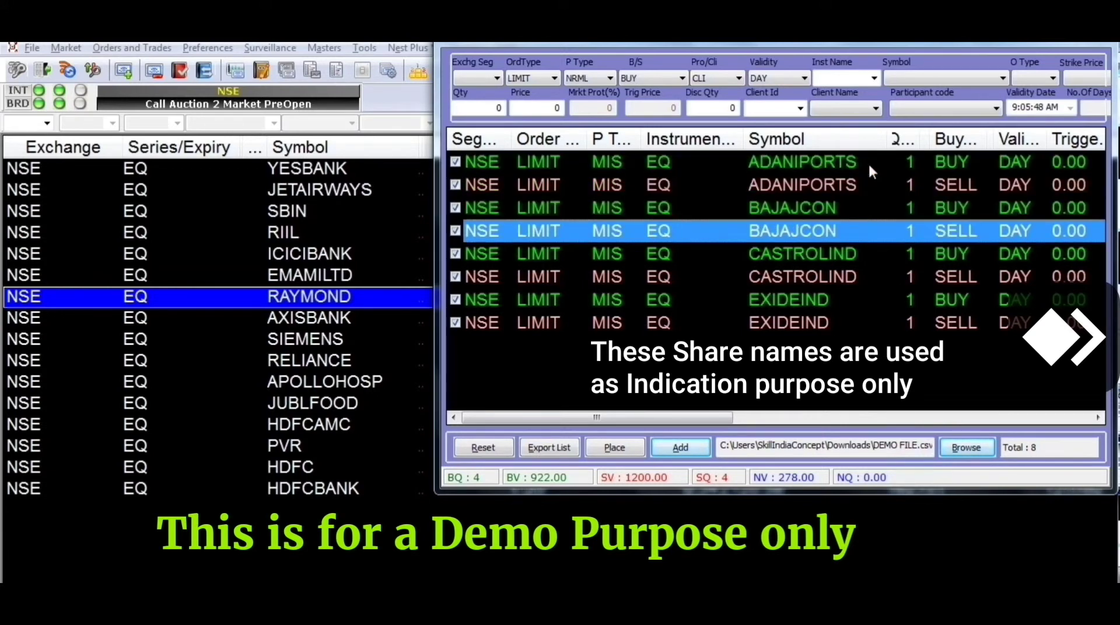
key(Up)
key(Down)
key(Down)
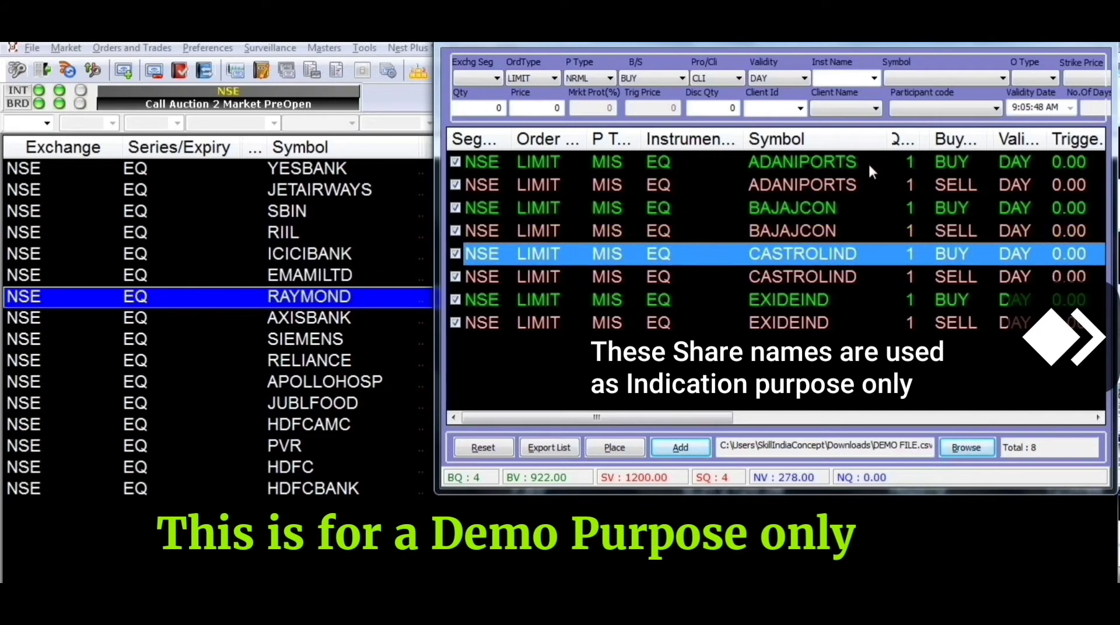
key(Down)
key(Down)
key(Down)
key(Up)
key(Up)
key(Up)
key(Up)
key(Up)
key(Up)
key(Up)
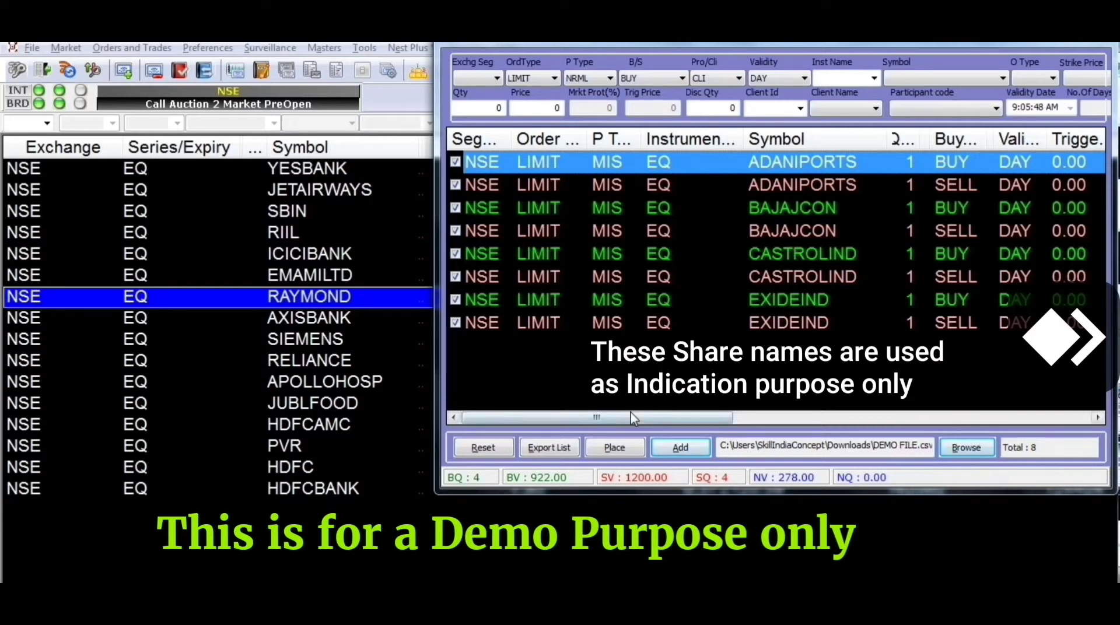
- Place all eight basket orders and close the basket window
click(615, 448)
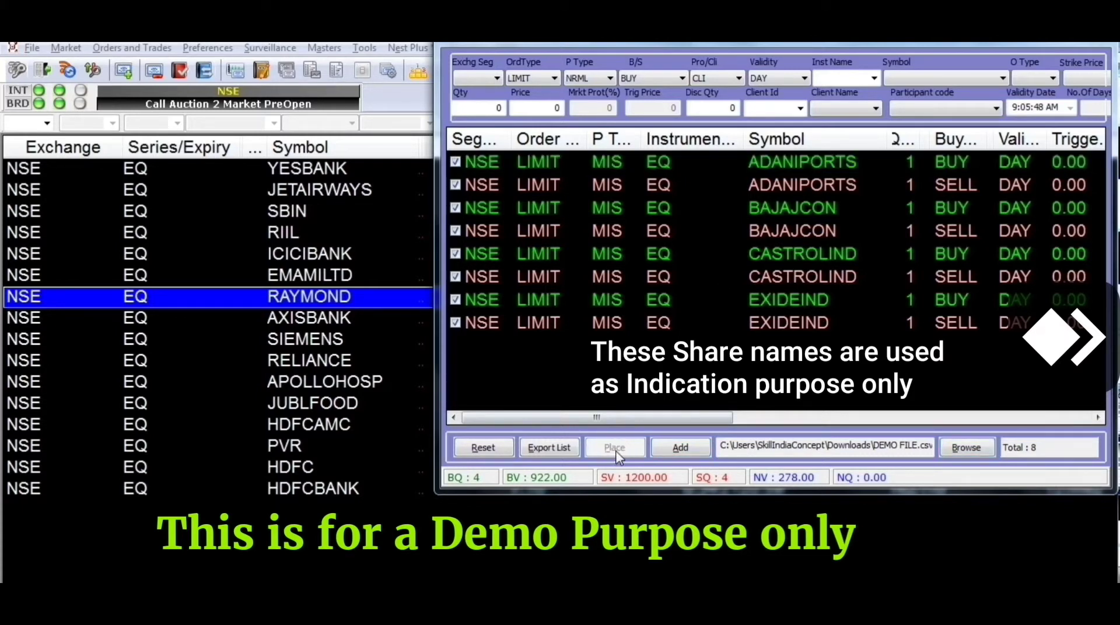
click(776, 242)
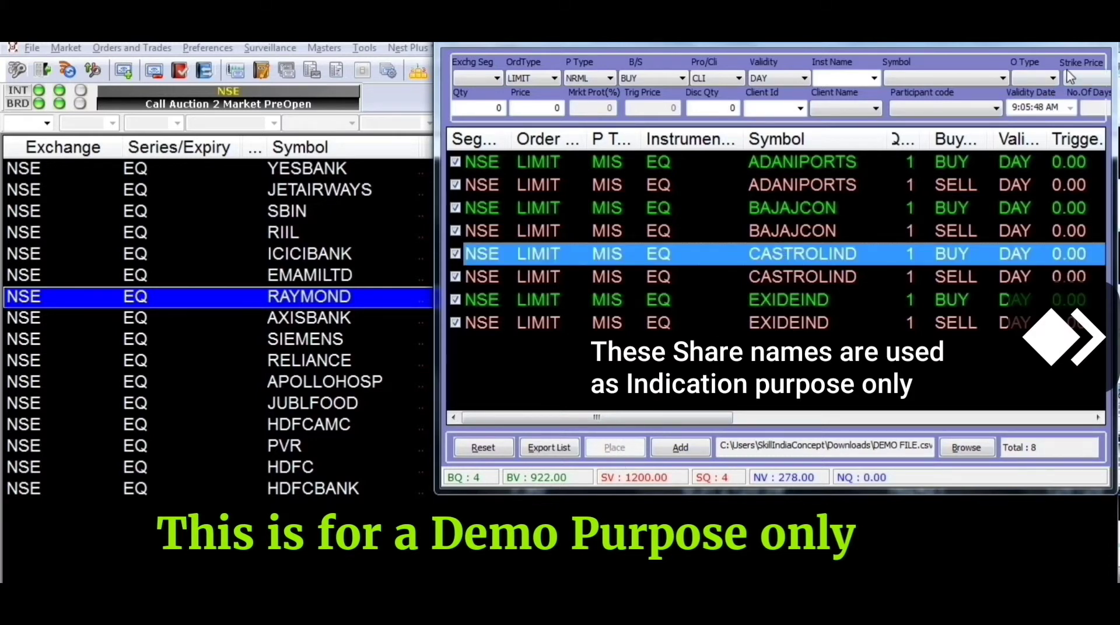
key(Escape)
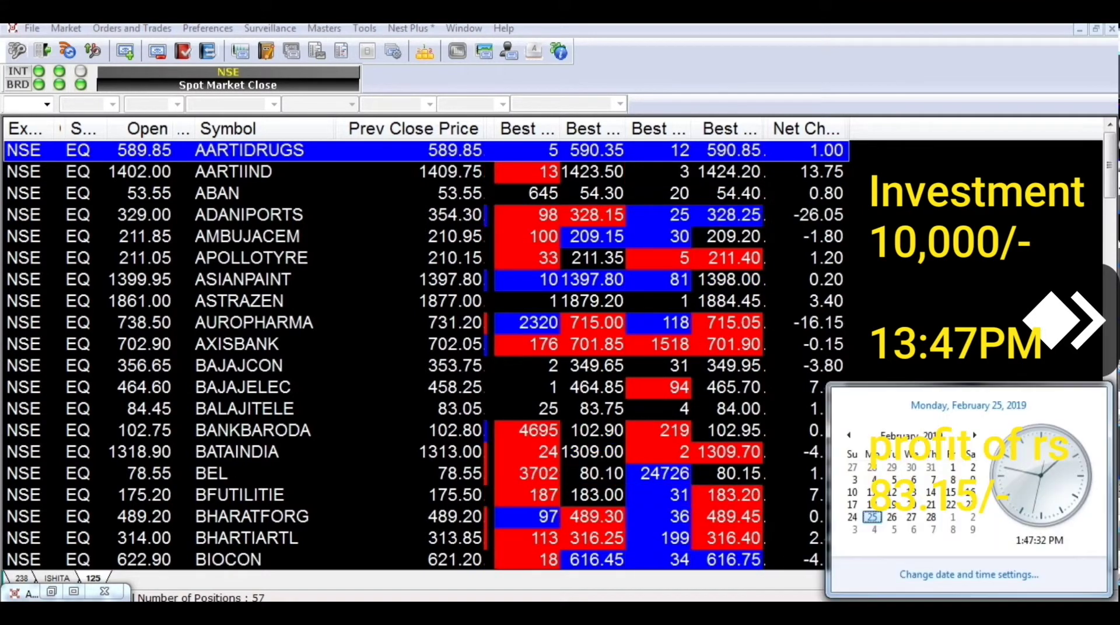
- Check the time, then restore the Net Positions window showing 57 positions with MTM 85.05
click(1091, 615)
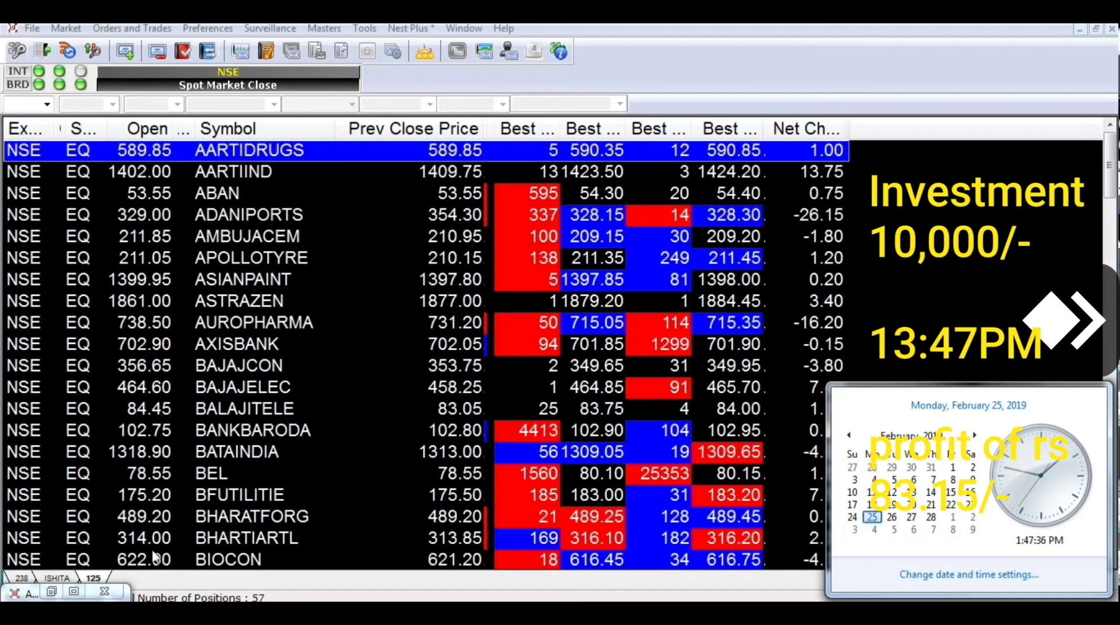
click(51, 592)
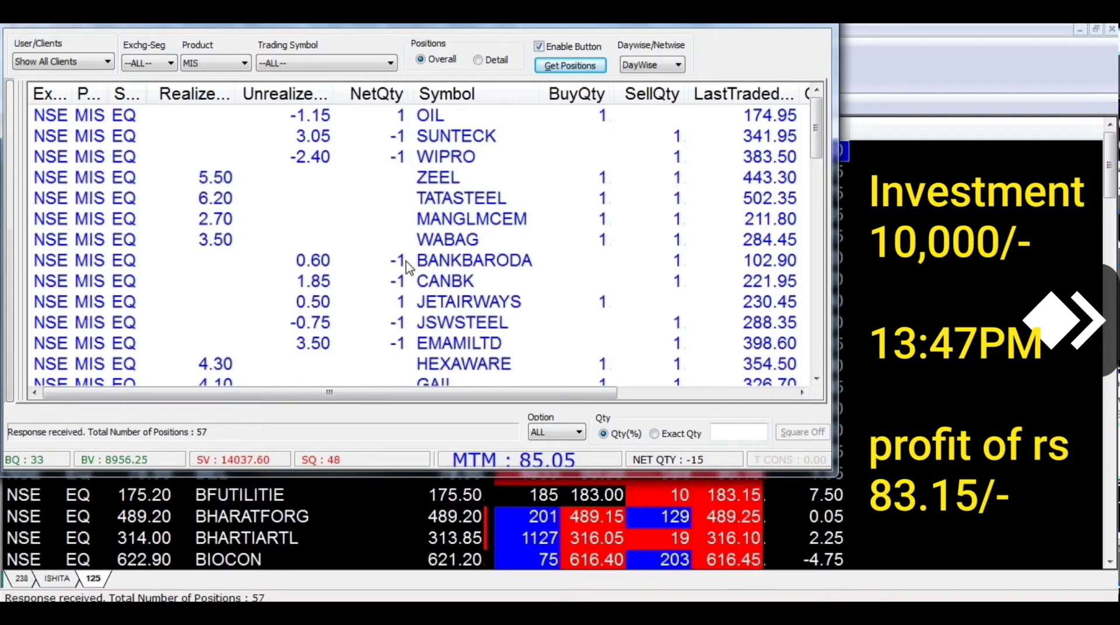
- Refresh the net positions, sort them by Realized profit largest first, and review the top rows
click(570, 66)
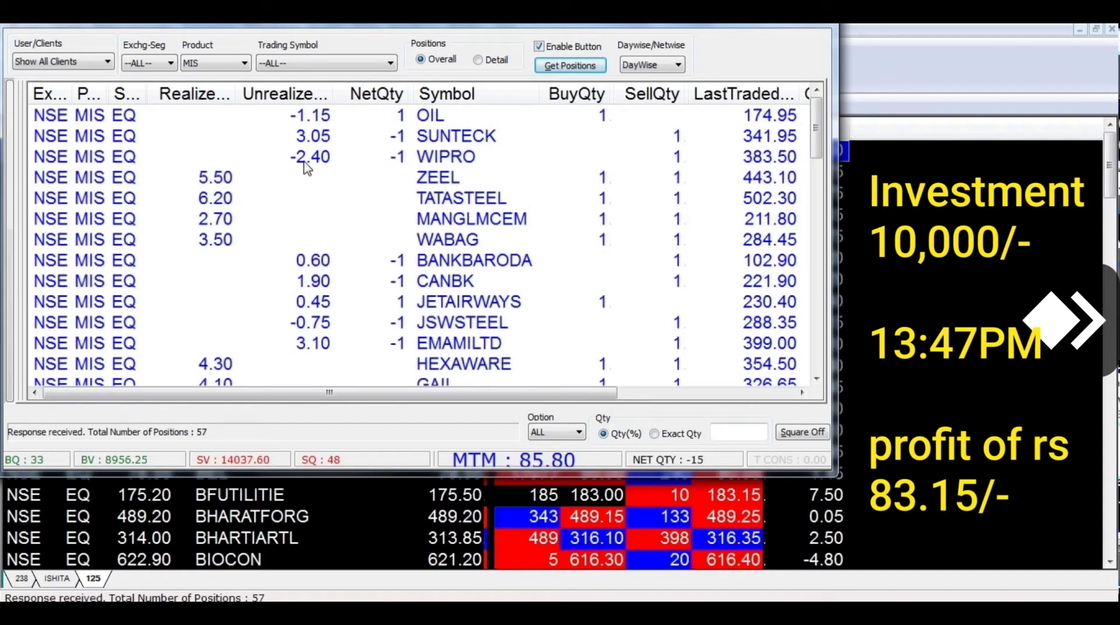
click(212, 97)
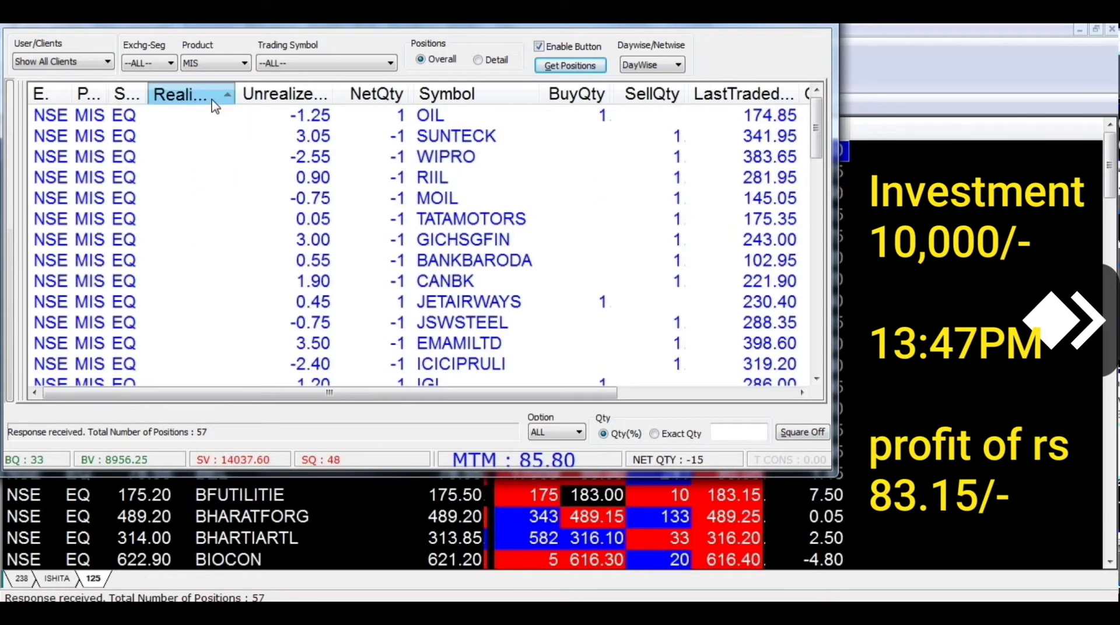
click(213, 97)
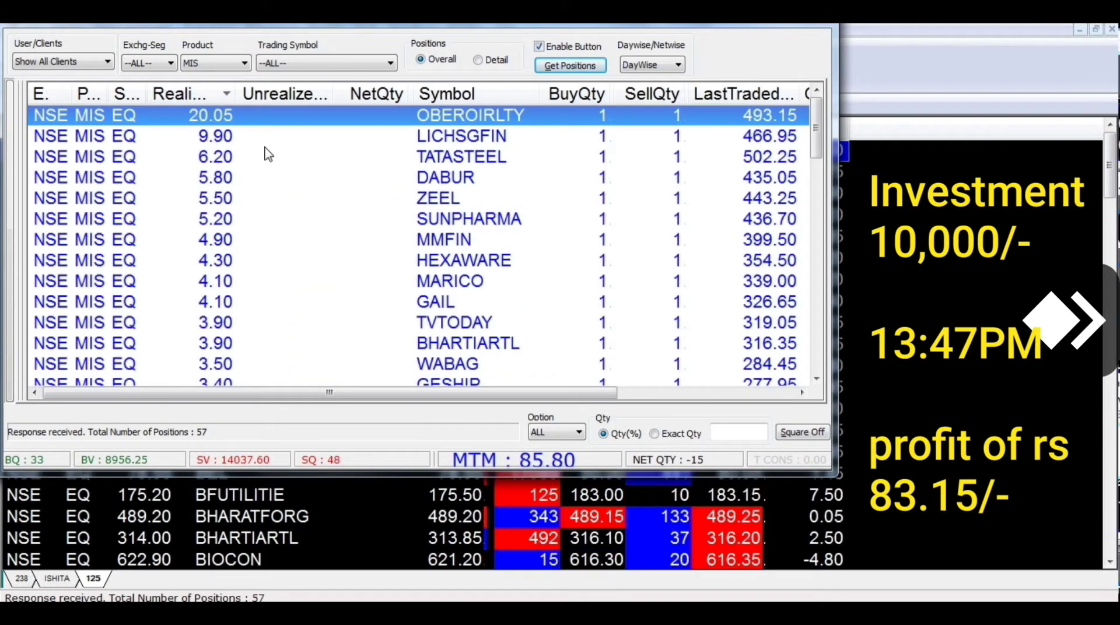
key(Down)
key(Down)
key(Down)
key(Down)
key(Down)
key(Down)
key(Down)
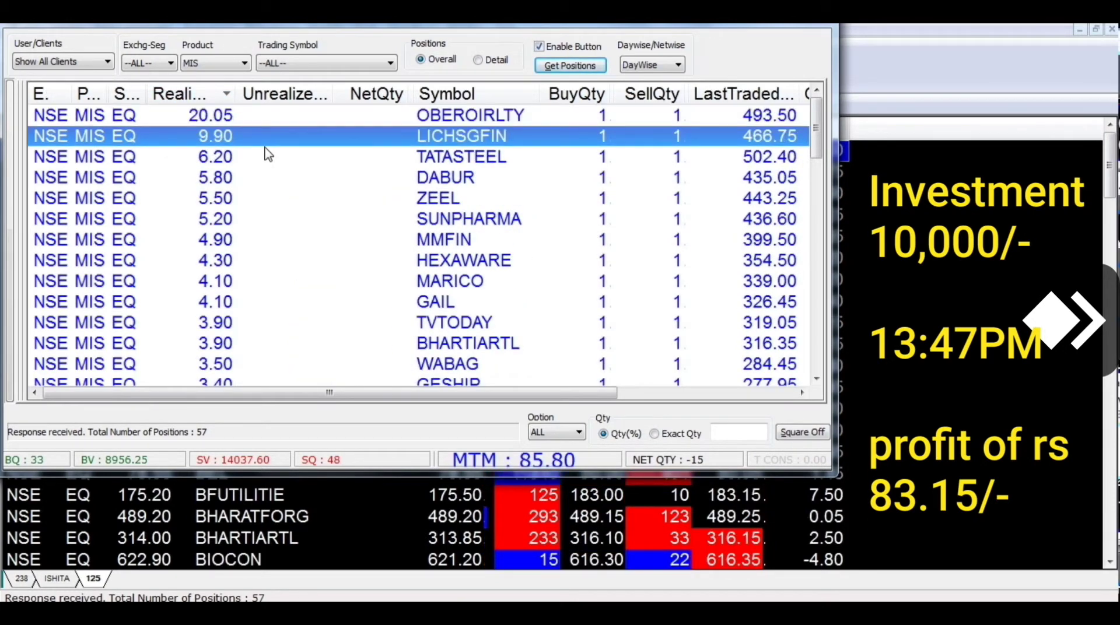
key(Down)
key(Down)
key(Down)
key(Down)
key(Down)
key(Down)
key(Down)
key(Down)
key(Down)
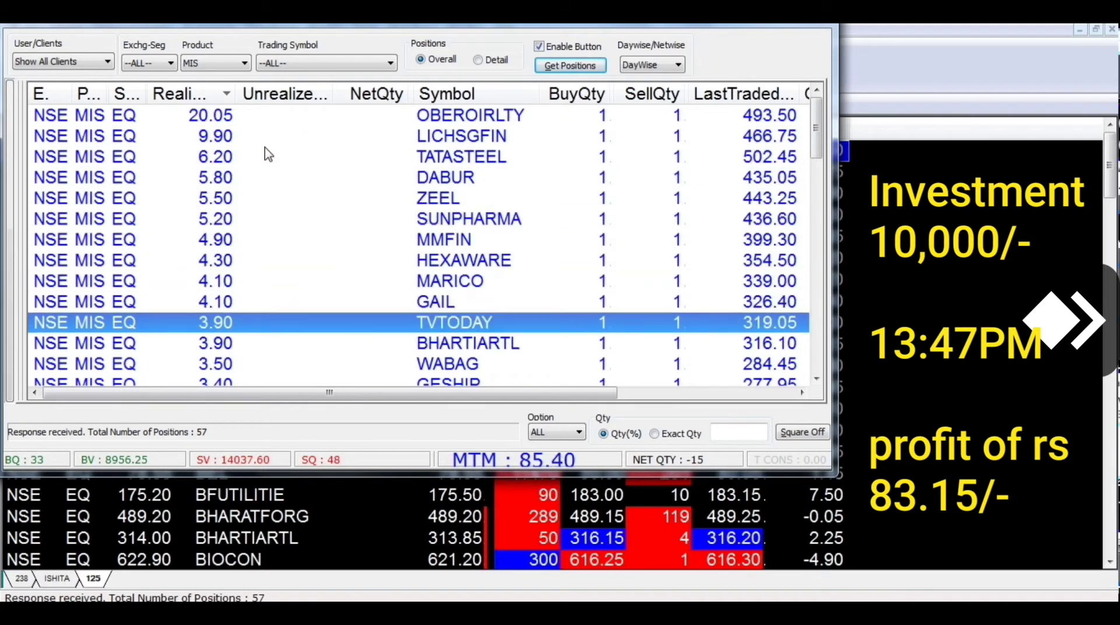
- Step through the remaining positions, including the open ones, down to the last of 57
key(Down)
key(Down)
key(Down)
key(Down)
key(Down)
key(Down)
key(Down)
key(Down)
key(Down)
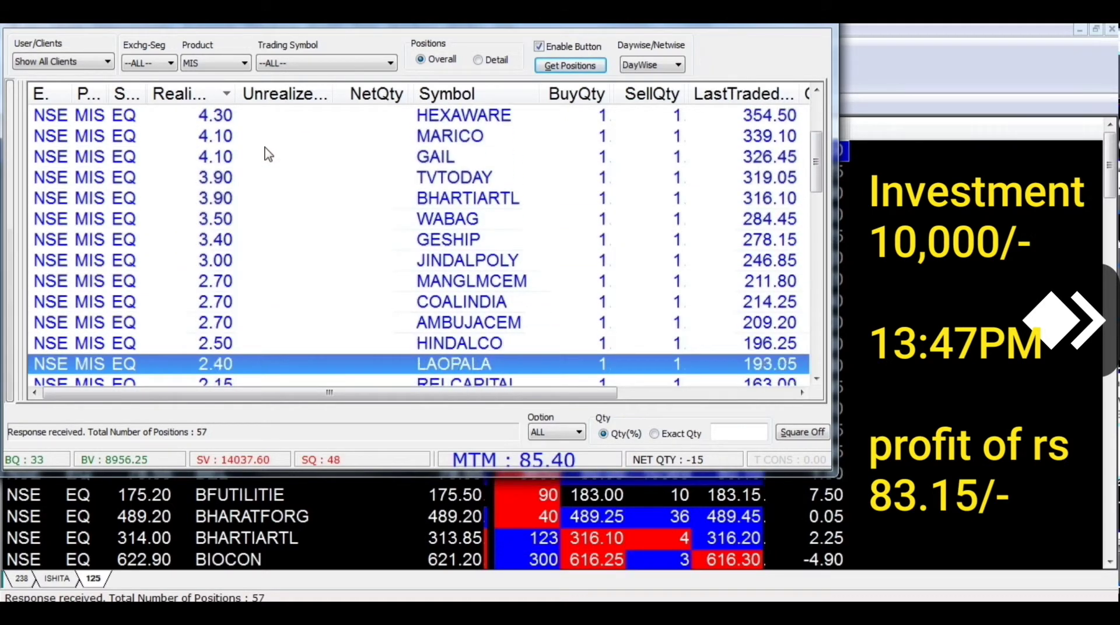
key(Down)
key(Down)
key(Down)
key(Down)
key(Down)
key(Down)
key(Down)
key(Down)
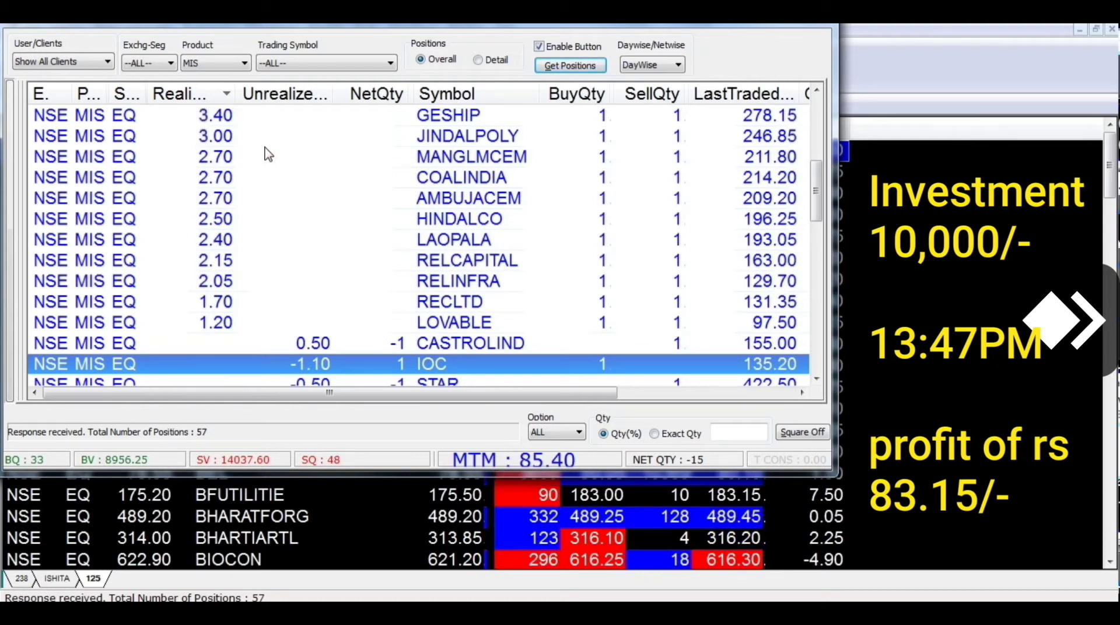
key(Down)
key(Down)
key(Down)
key(Down)
key(Down)
key(Down)
key(Down)
key(Down)
key(Down)
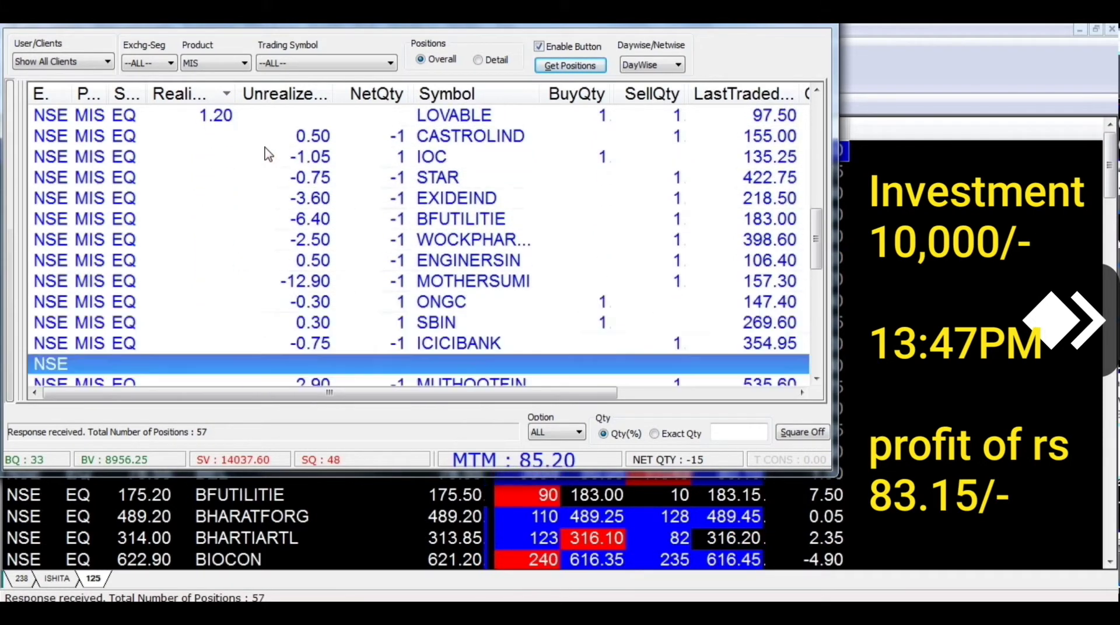
key(Down)
key(Down)
key(Down)
key(Down)
key(Down)
key(Down)
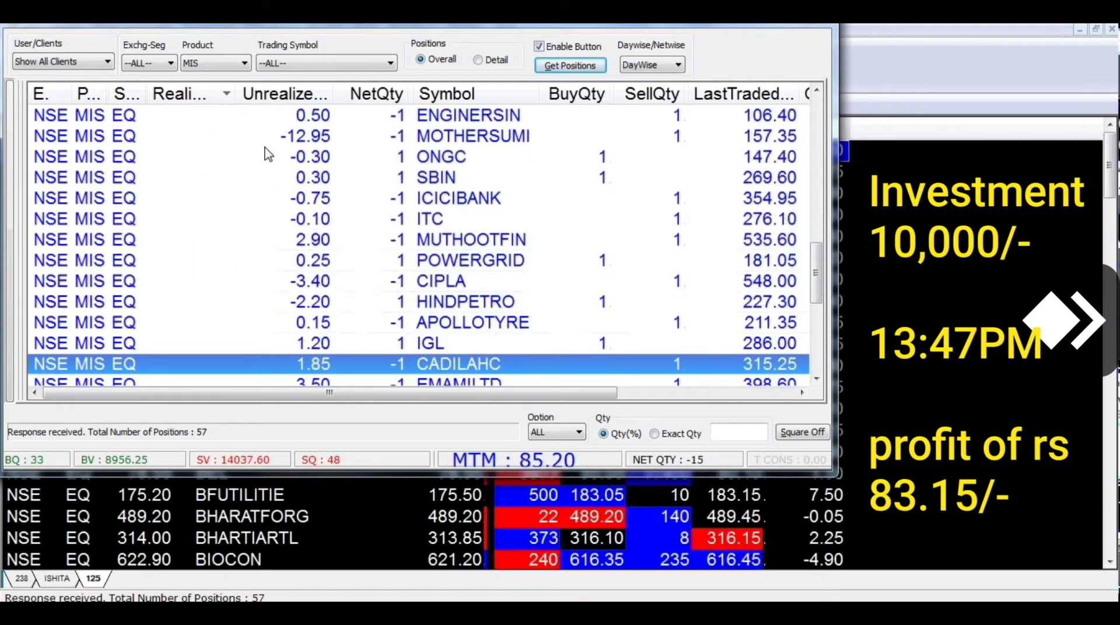
key(Down)
key(Down)
key(Down)
key(Down)
key(Down)
key(Down)
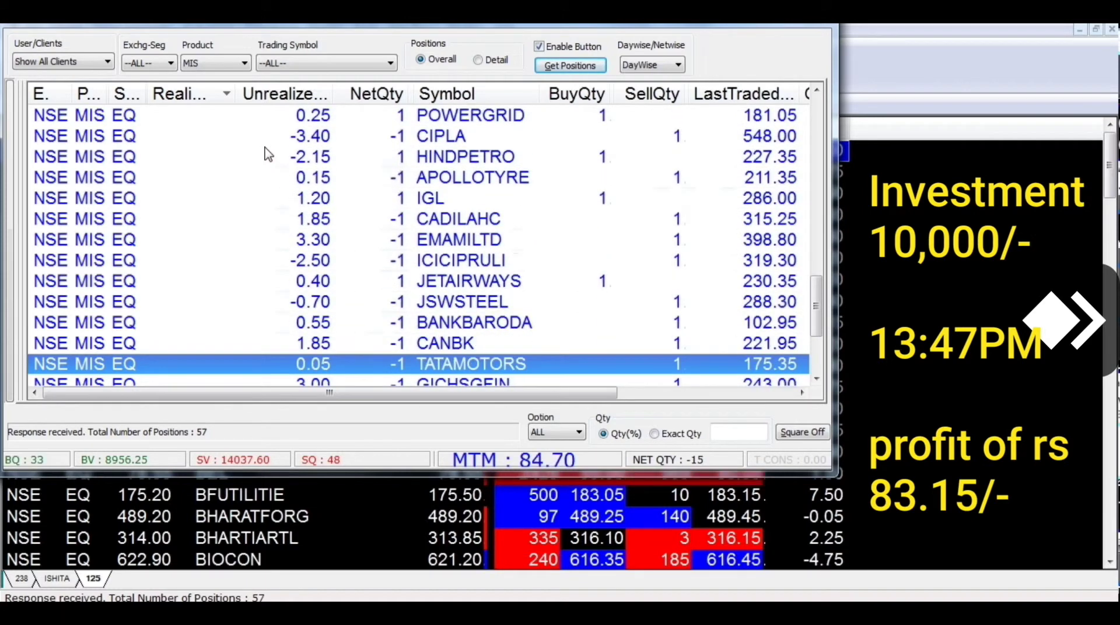
key(Down)
key(Down)
key(Down)
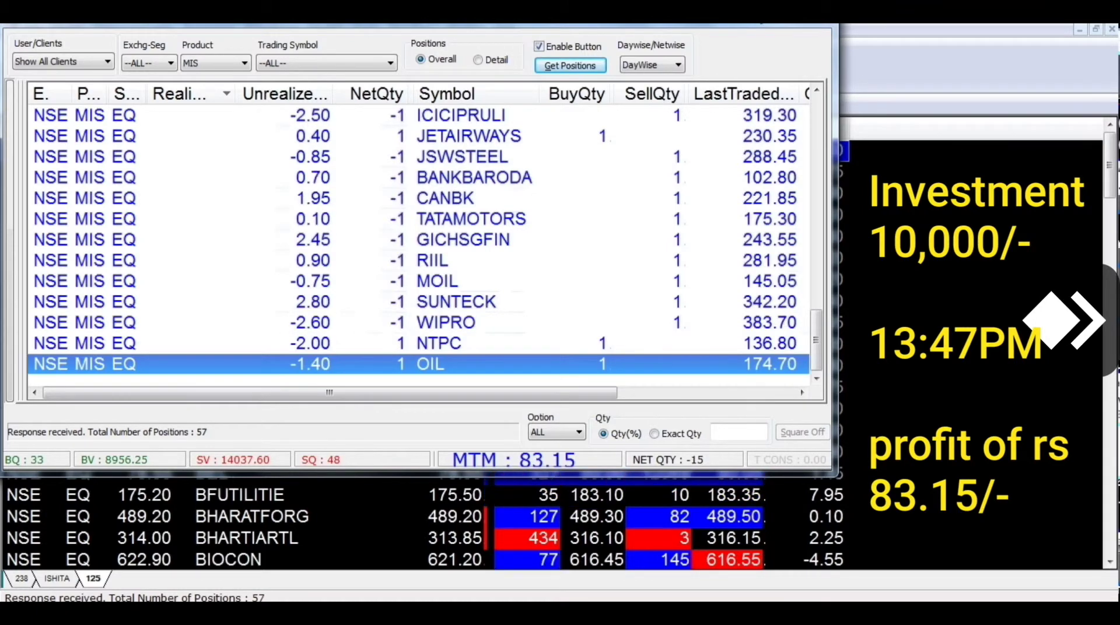
- Minimize the positions window, check the date, then restore it showing MTM 106.45
click(804, 13)
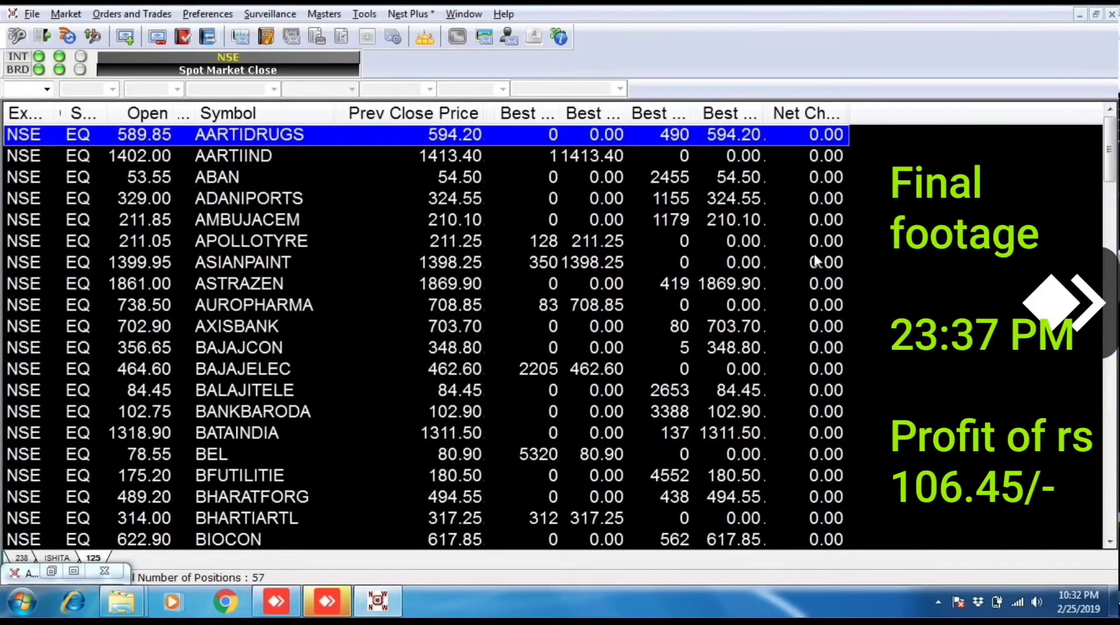
click(1082, 597)
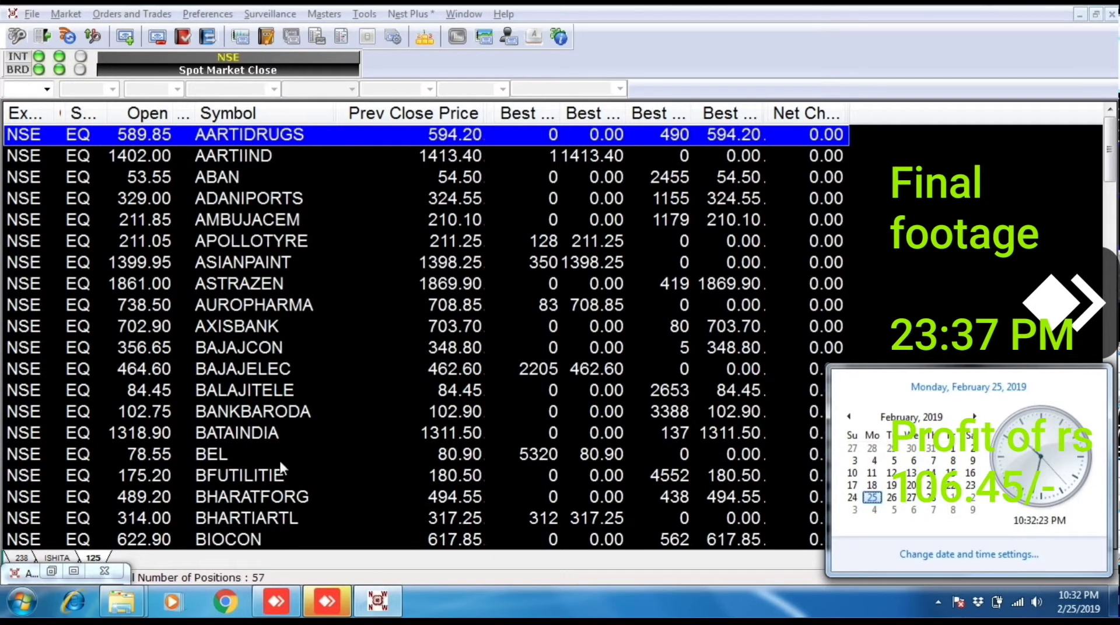
click(51, 573)
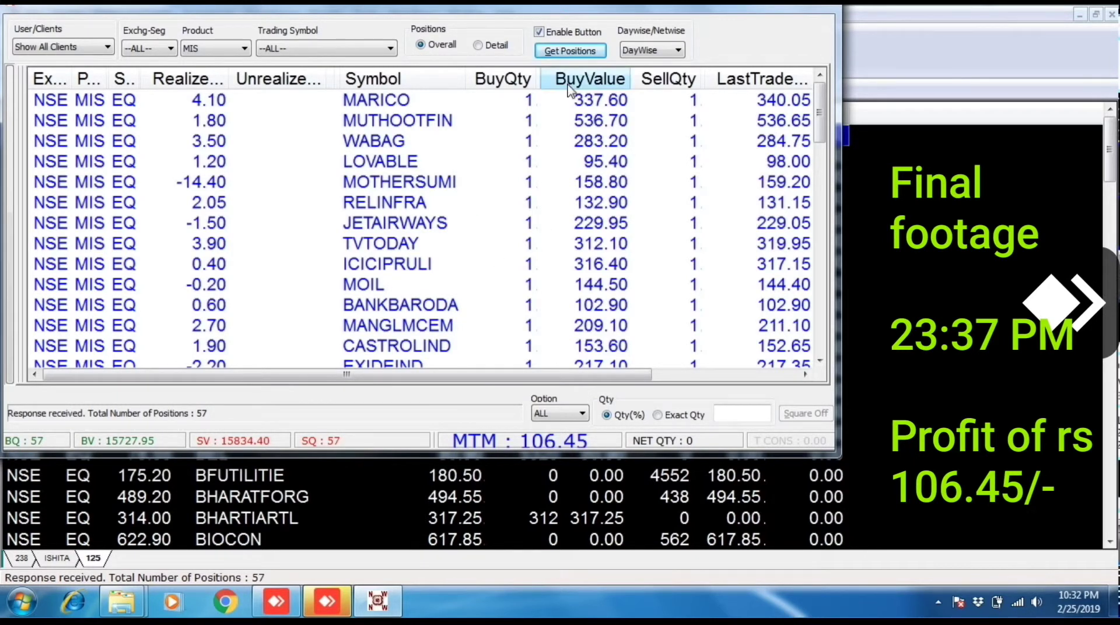
- Refresh the positions, sort by Realized profit largest first, review the top rows, then close the window
click(574, 53)
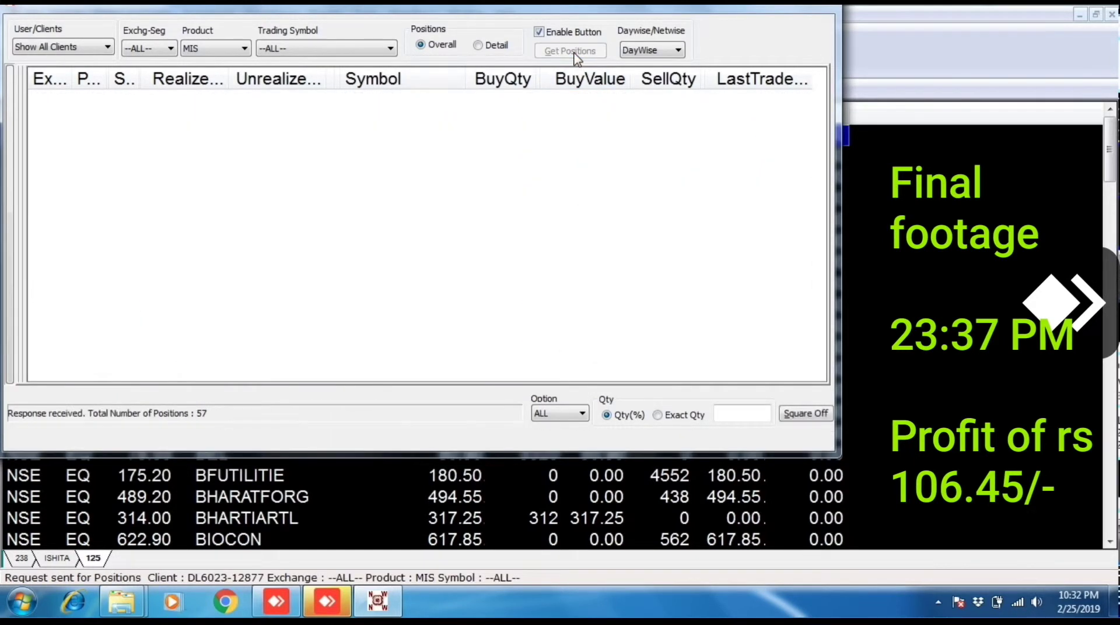
click(211, 87)
click(216, 99)
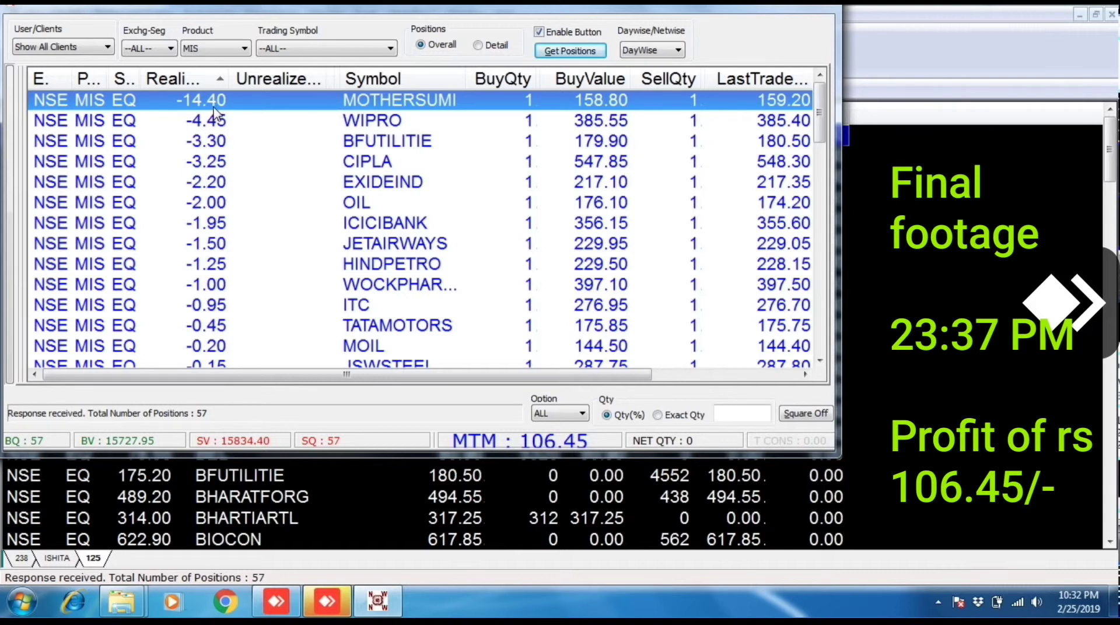
click(199, 80)
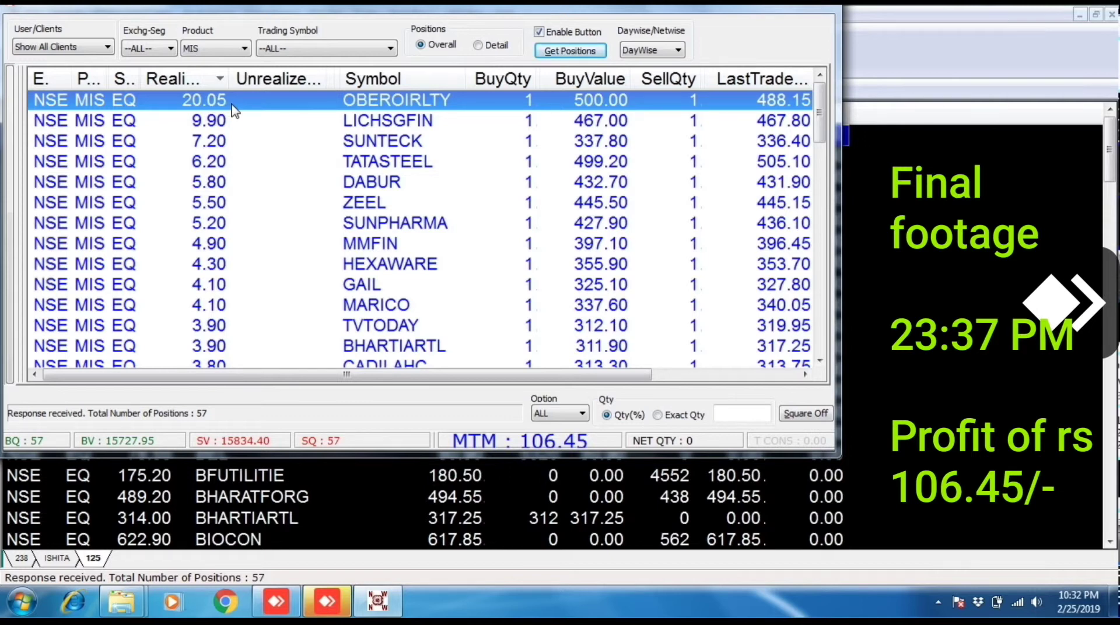
key(Down)
key(Down)
key(Down)
key(Down)
key(Down)
key(Down)
key(Down)
key(Down)
key(Down)
key(Down)
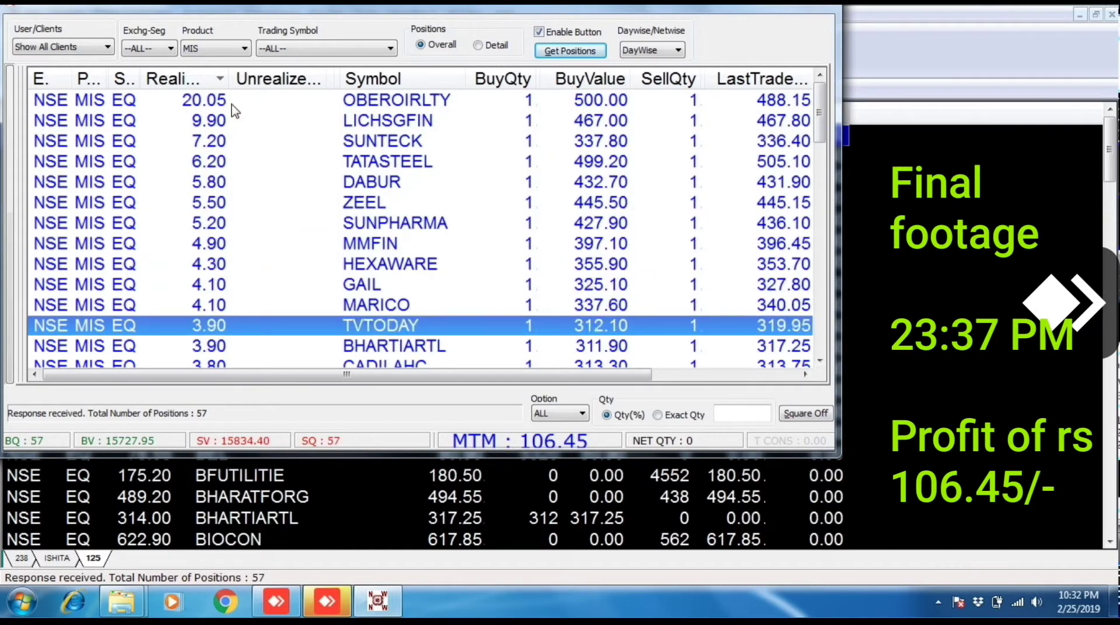
key(Down)
key(Down)
key(Down)
key(Down)
key(Down)
key(Down)
key(Down)
key(Down)
key(Down)
key(Down)
key(Down)
key(Down)
key(Down)
key(Down)
key(Down)
key(Down)
key(Down)
key(Down)
key(Down)
key(Down)
key(Down)
key(Down)
key(Down)
key(Down)
key(Down)
key(Down)
key(Down)
key(Down)
key(Down)
key(Down)
key(Down)
key(Down)
key(Down)
key(Down)
key(Down)
key(Down)
key(Down)
key(Down)
key(Down)
key(Down)
key(Down)
key(Down)
key(Down)
key(Down)
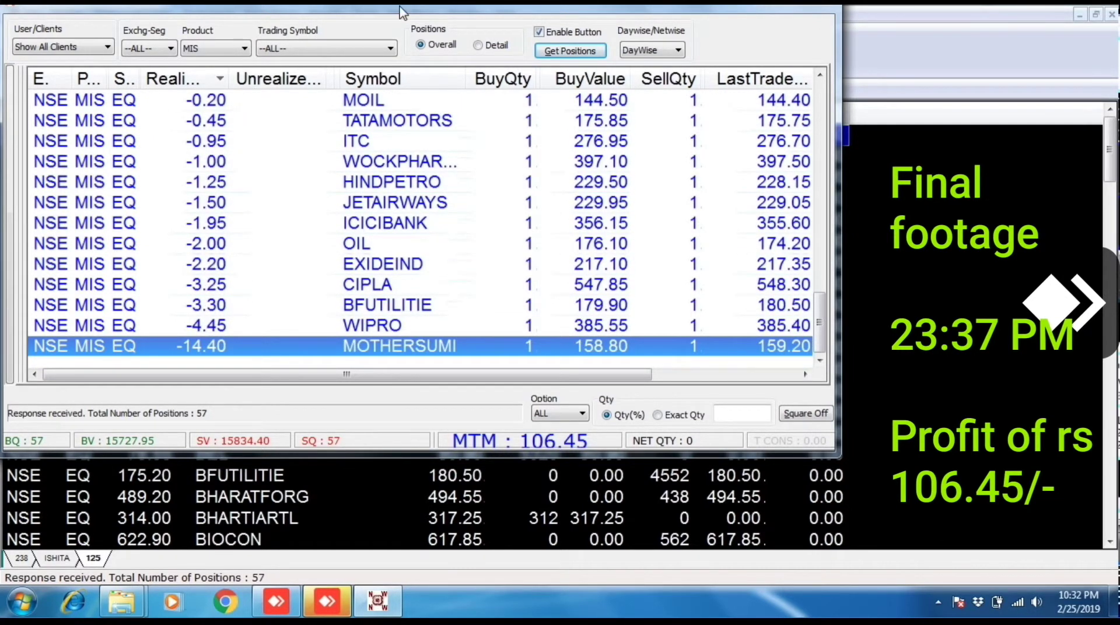
click(811, 5)
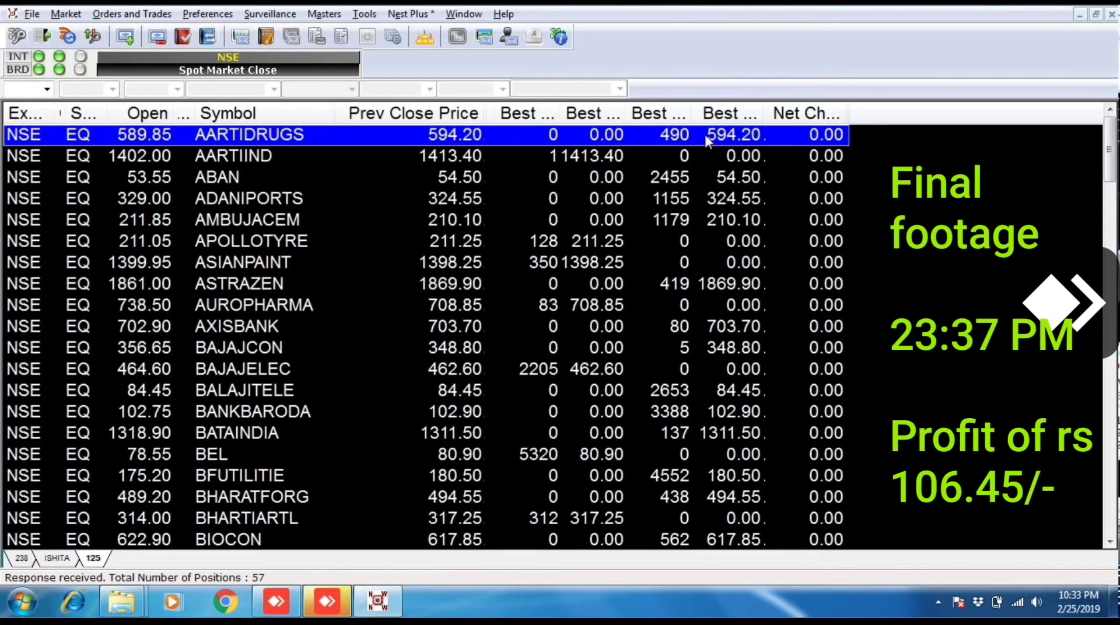
key(Down)
key(Down)
key(Down)
key(Down)
key(Down)
key(Down)
key(Down)
key(Down)
key(Down)
key(Down)
key(Down)
key(Down)
key(Down)
key(Down)
key(Down)
key(Down)
key(Down)
key(Down)
key(Down)
key(Down)
key(Down)
key(Down)
key(Down)
key(Down)
key(Down)
key(Down)
key(Down)
key(Down)
key(Down)
key(Down)
key(Down)
key(Down)
key(Down)
key(Down)
key(Down)
key(Down)
key(Down)
key(Down)
key(Down)
key(Down)
key(Down)
key(Down)
key(Down)
key(Down)
key(Down)
key(Down)
key(Down)
key(Down)
key(Down)
key(Down)
key(Down)
key(Down)
key(Down)
key(Down)
key(Down)
key(Down)
key(Down)
key(Down)
key(Down)
key(Down)
key(Down)
key(Down)
key(Down)
key(Down)
key(Down)
key(Down)
key(Down)
key(Down)
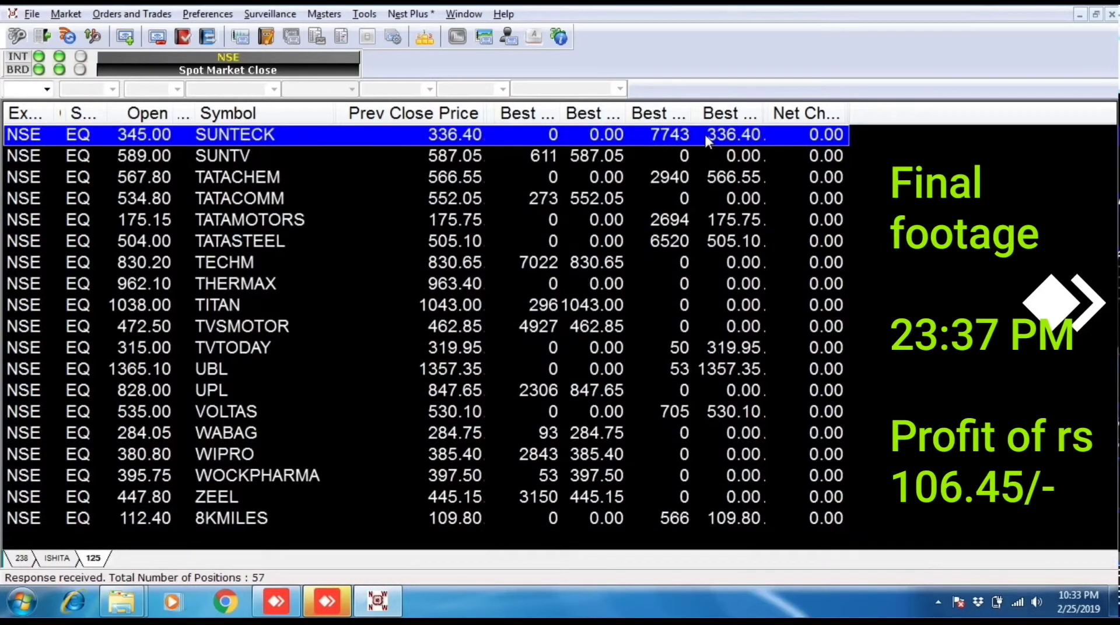
key(Down)
key(Down)
key(Down)
key(Down)
key(Down)
key(Down)
key(Down)
key(Down)
key(Down)
key(Down)
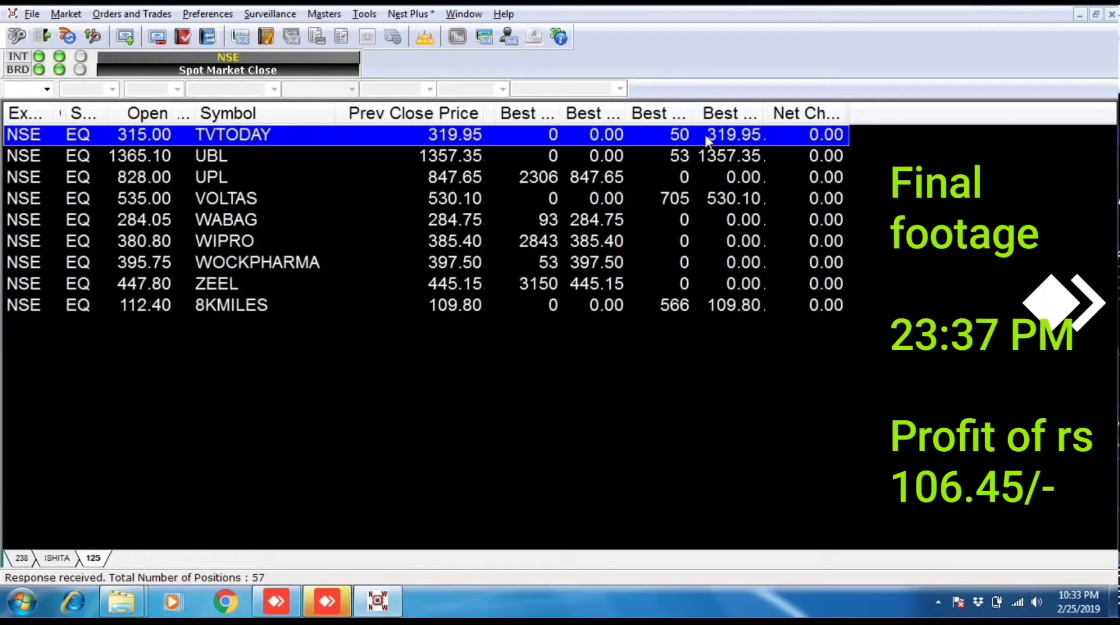
key(Down)
key(Down)
key(Down)
key(Down)
key(Down)
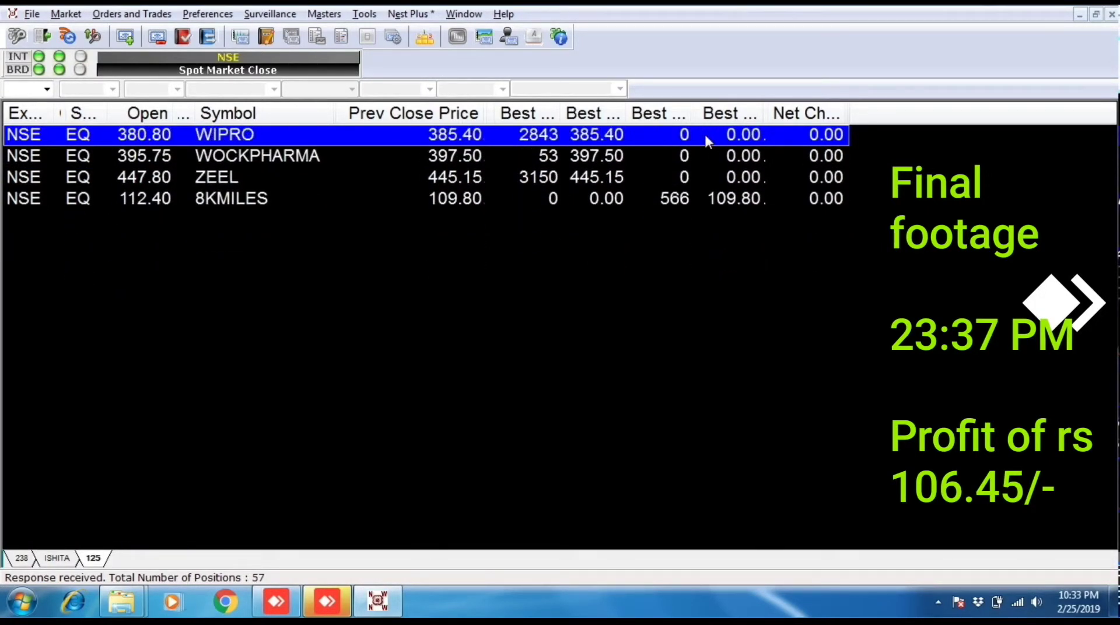